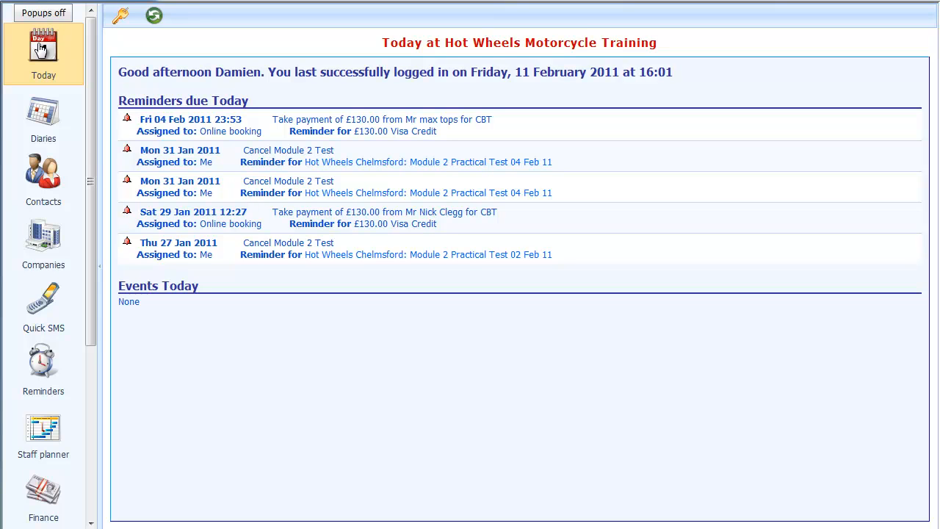
# Step: Scroll the left navigation bar down to reveal the My Company entry
pyautogui.scroll(-1, 91, 366)
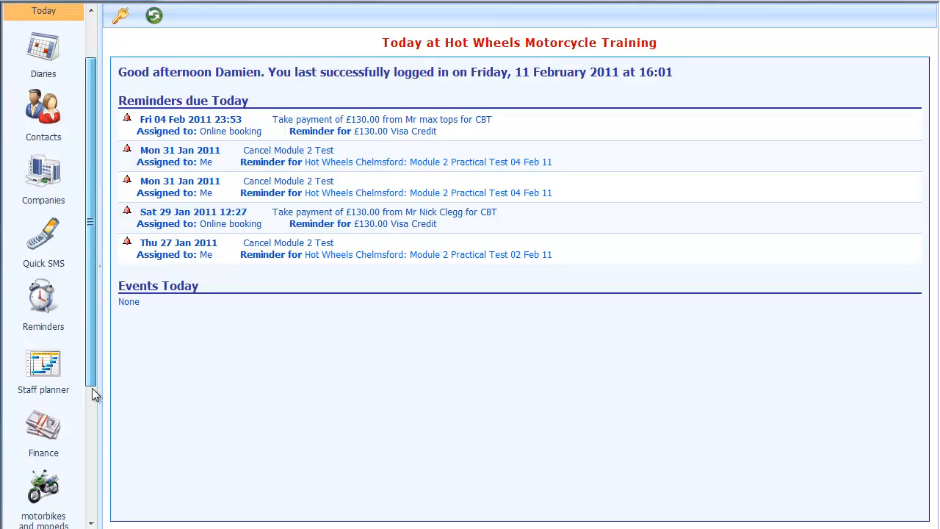
pyautogui.scroll(-3, 90, 366)
# Step: Open My Company's Stationery list and preview the Advanced booking and CBT Booking Confirmation letters
pyautogui.click(61, 441)
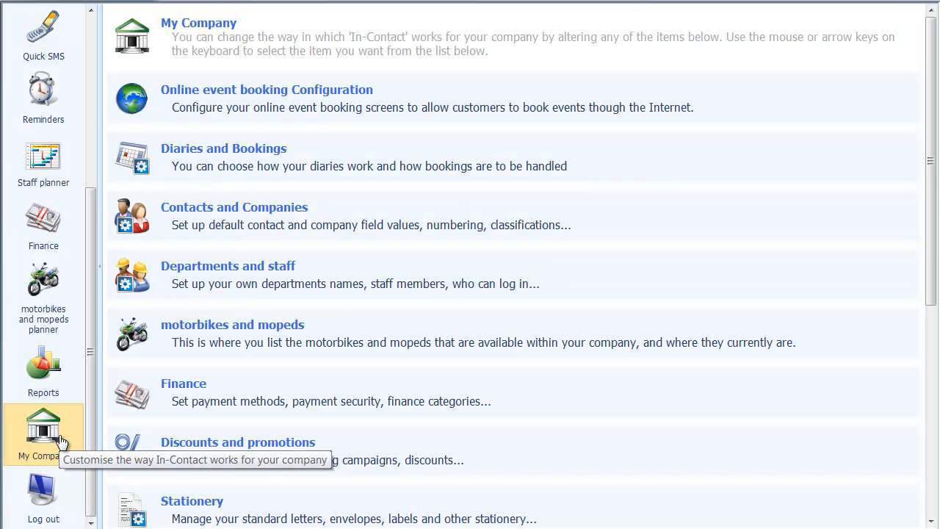
pyautogui.click(204, 510)
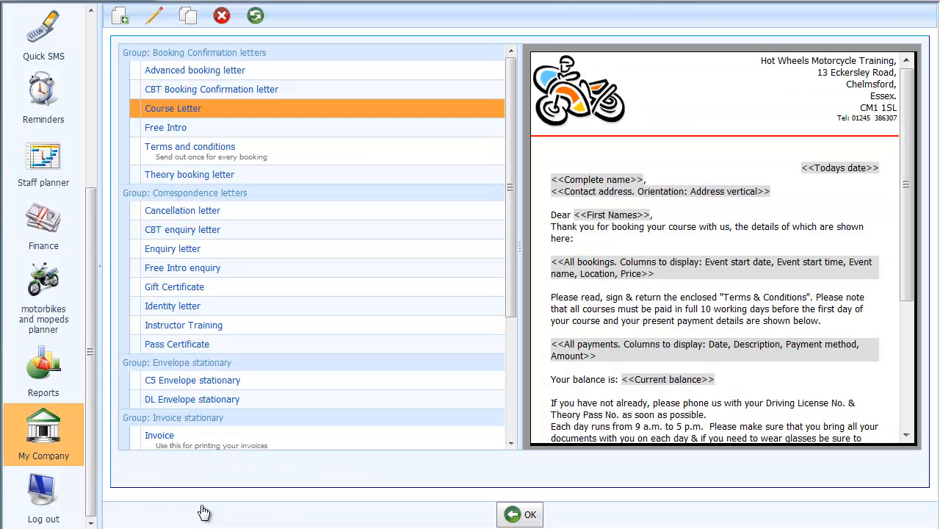
pyautogui.click(303, 68)
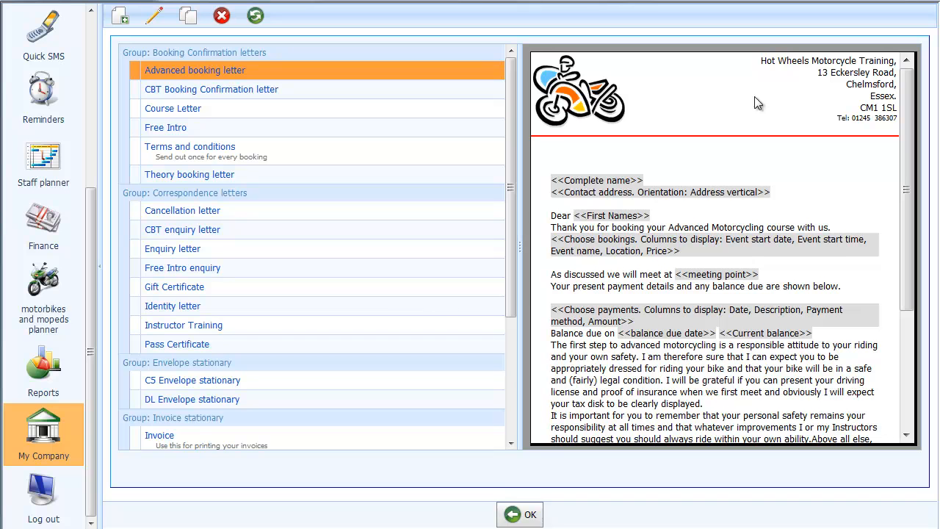
pyautogui.click(276, 89)
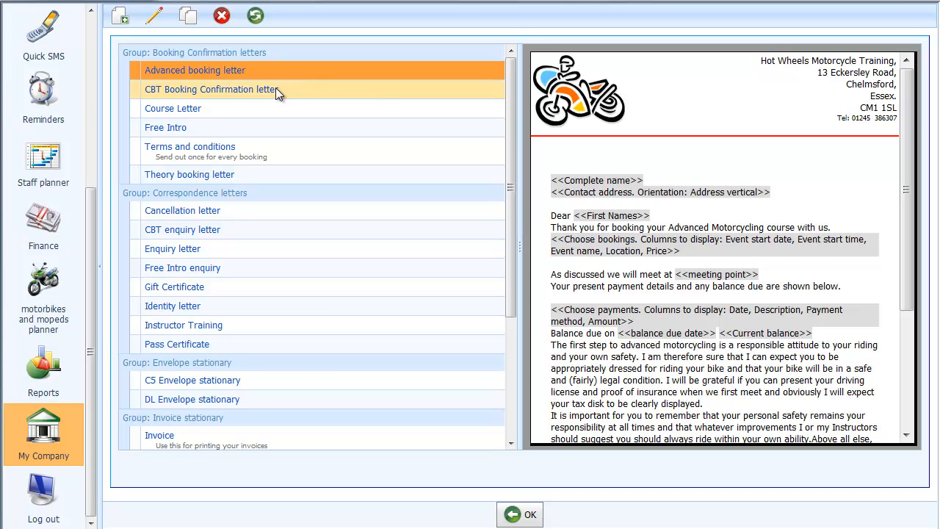
# Step: Preview the Course Letter, then scroll the list and preview the Company letter template
pyautogui.click(180, 113)
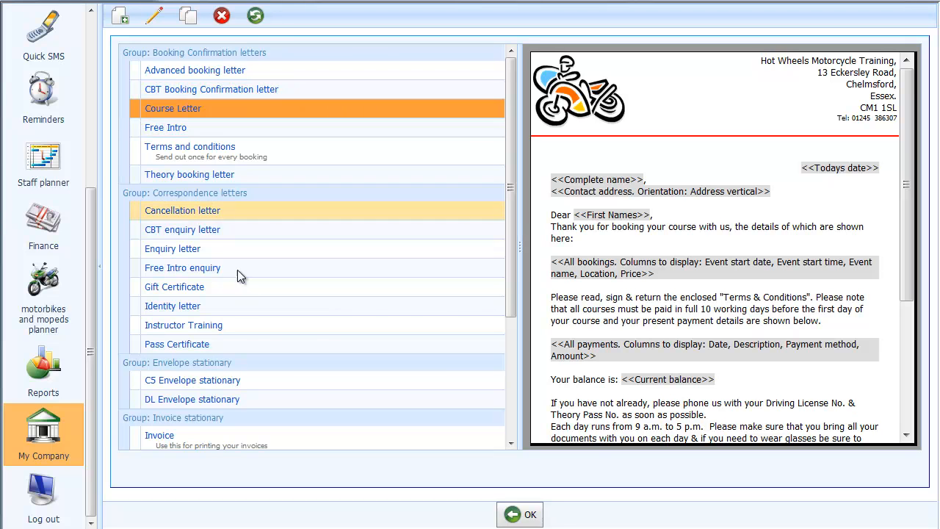
pyautogui.moveTo(512, 267); pyautogui.dragTo(517, 368)
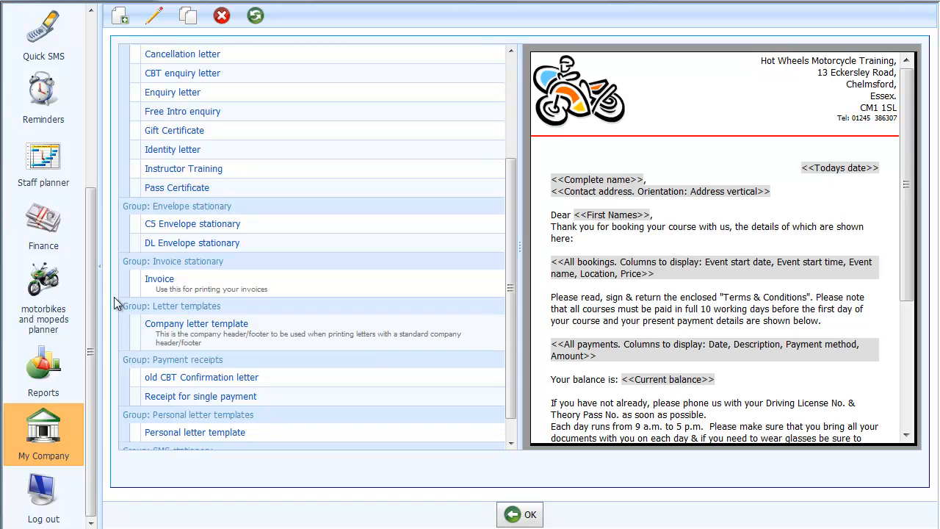
pyautogui.click(186, 329)
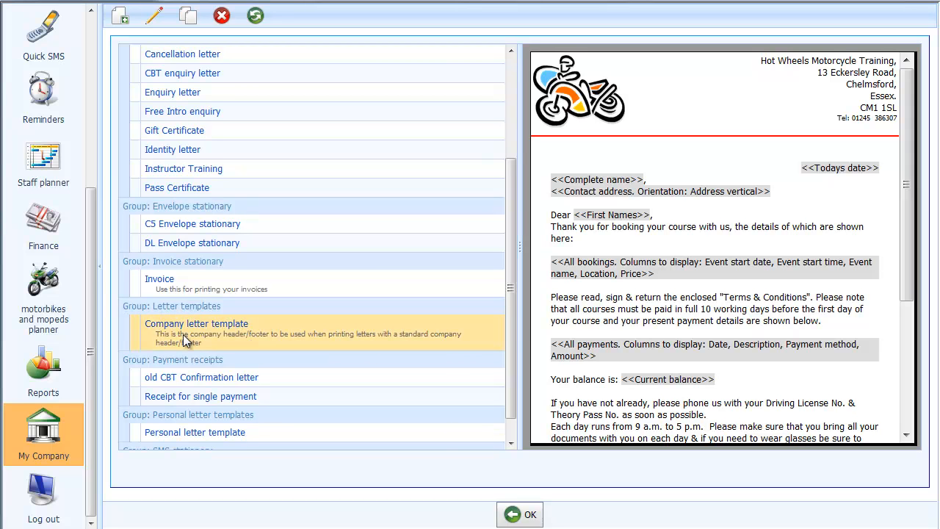
pyautogui.click(183, 334)
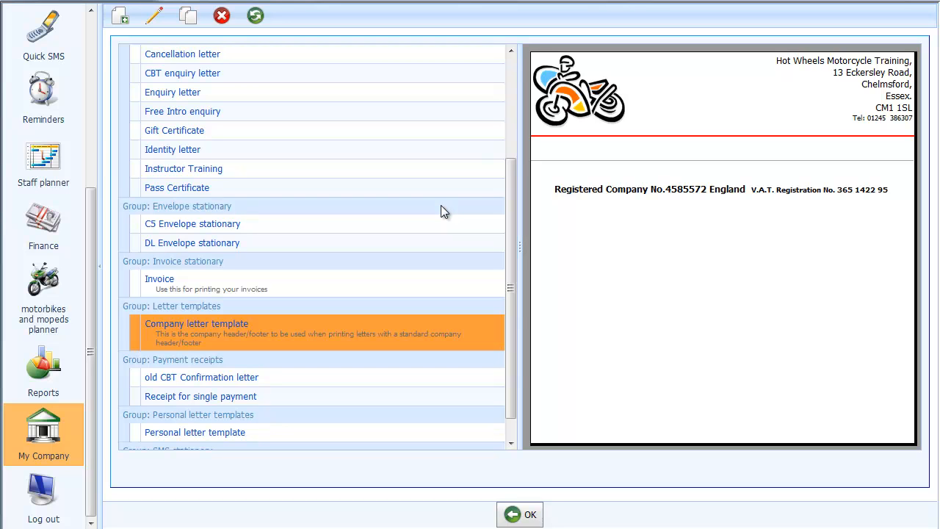
# Step: Add a new stationery item of type Letter Template
pyautogui.click(118, 16)
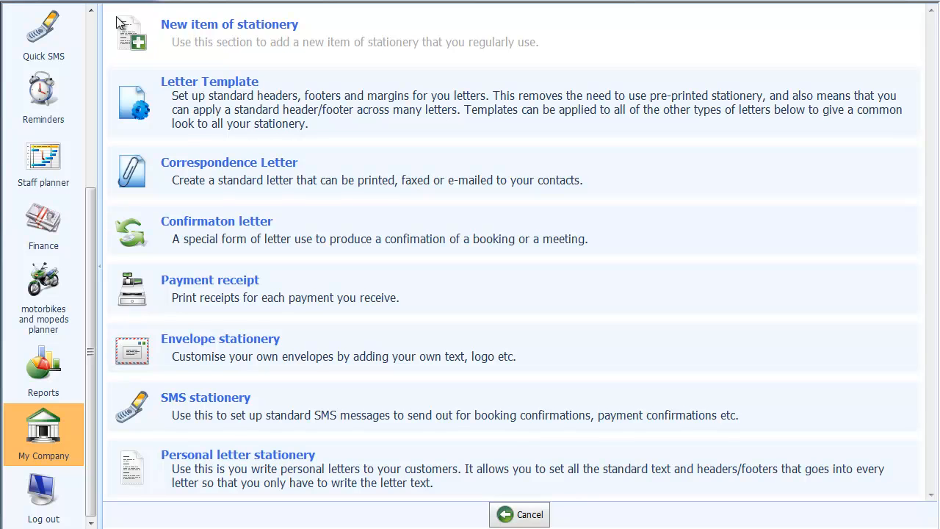
pyautogui.click(263, 119)
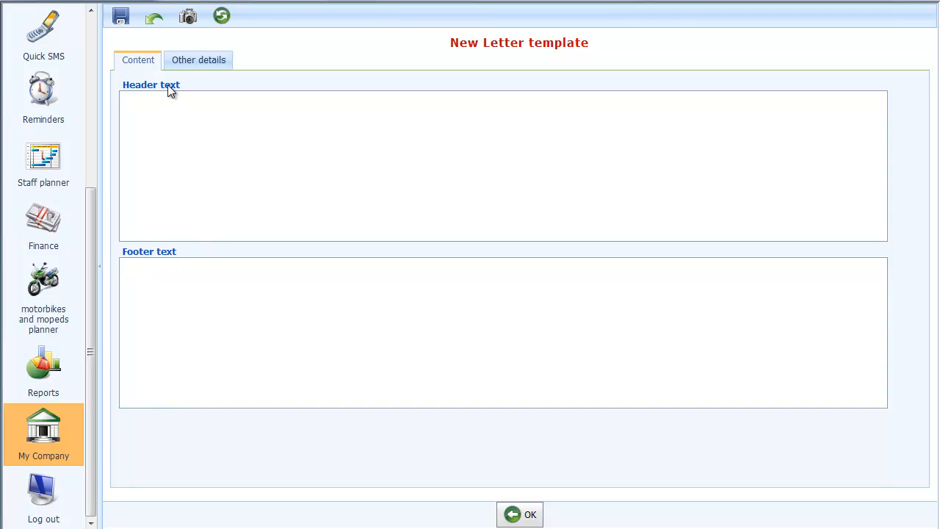
# Step: Open the empty header text in the rich-text editor at full-window size
pyautogui.click(171, 125)
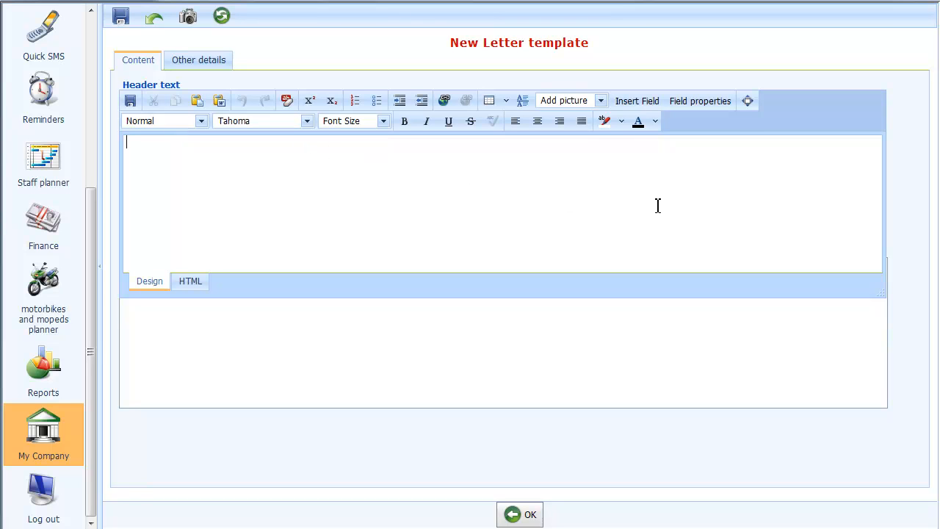
pyautogui.click(748, 102)
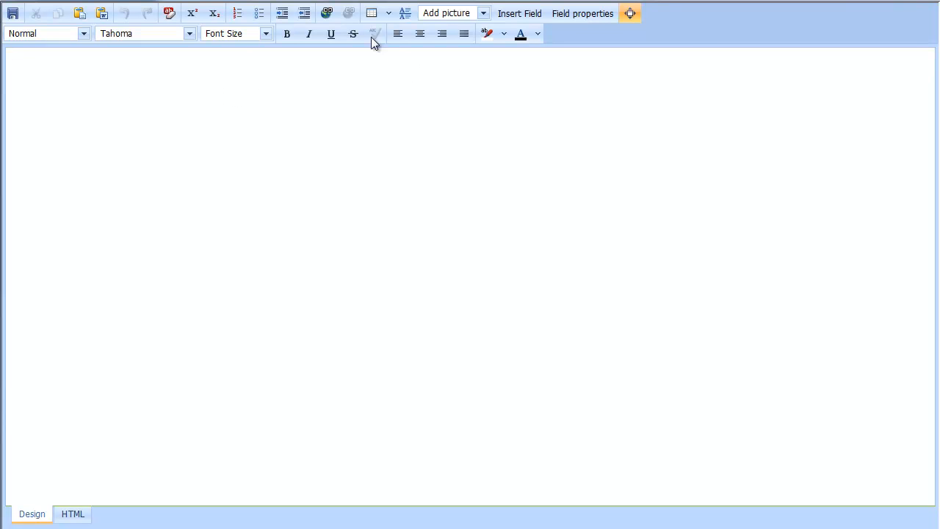
# Step: Insert a full-width header table with 1 row, 2 columns and border size 0
pyautogui.click(388, 15)
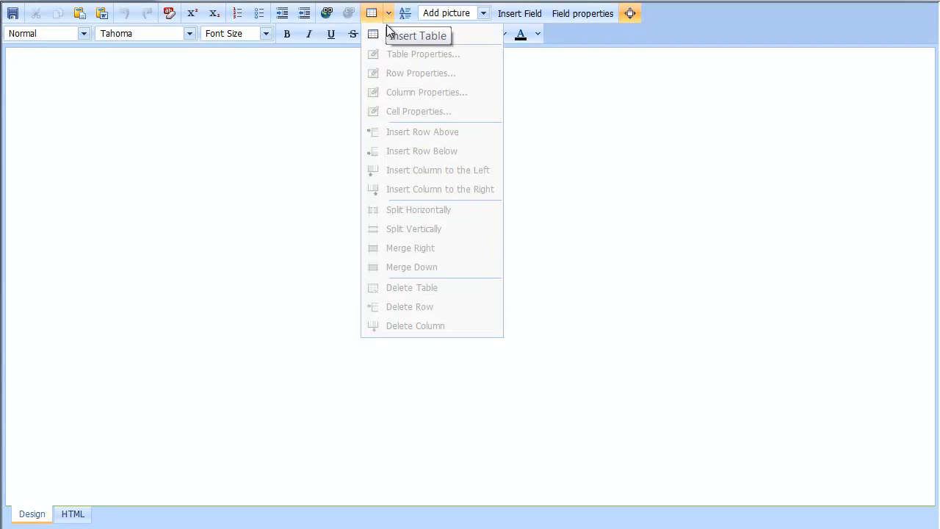
pyautogui.click(403, 37)
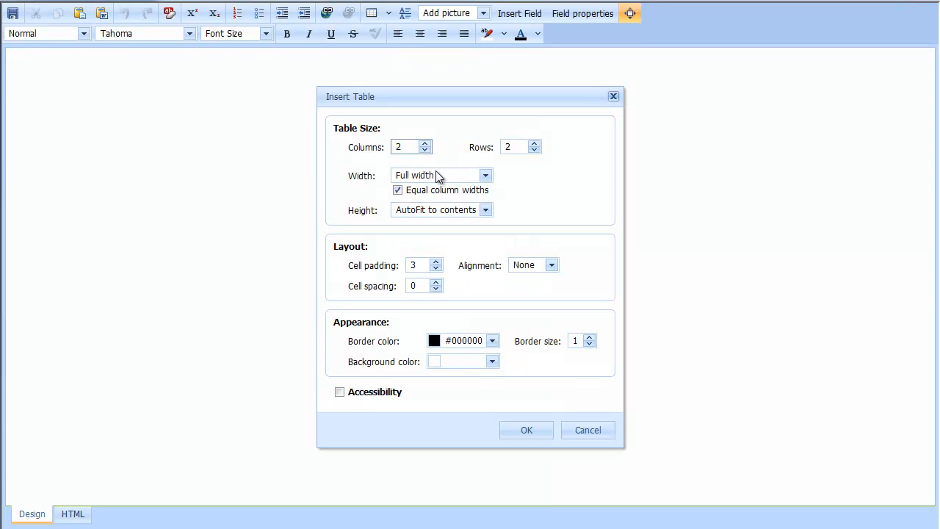
pyautogui.click(534, 150)
pyautogui.click(398, 191)
pyautogui.click(589, 344)
pyautogui.click(535, 435)
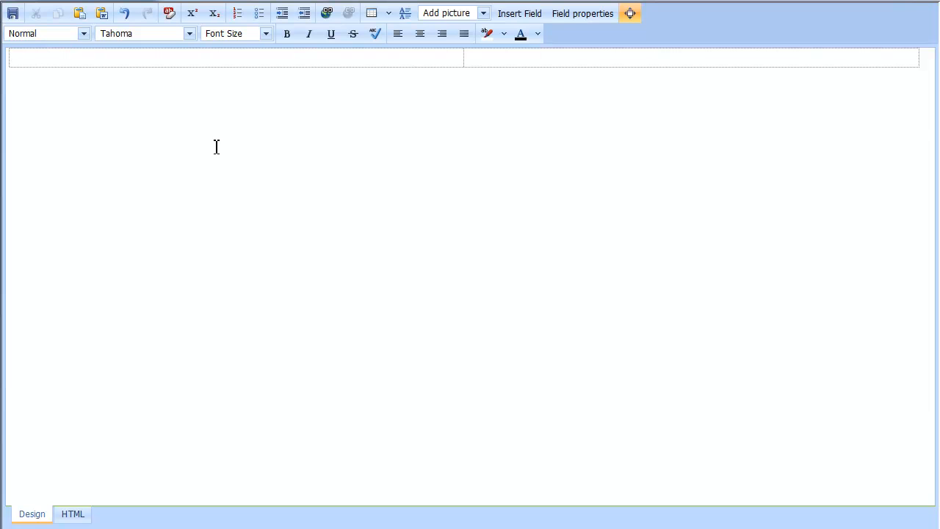
# Step: Insert the 'hot wheels 2' picture into the header's left cell and enlarge it
pyautogui.click(483, 13)
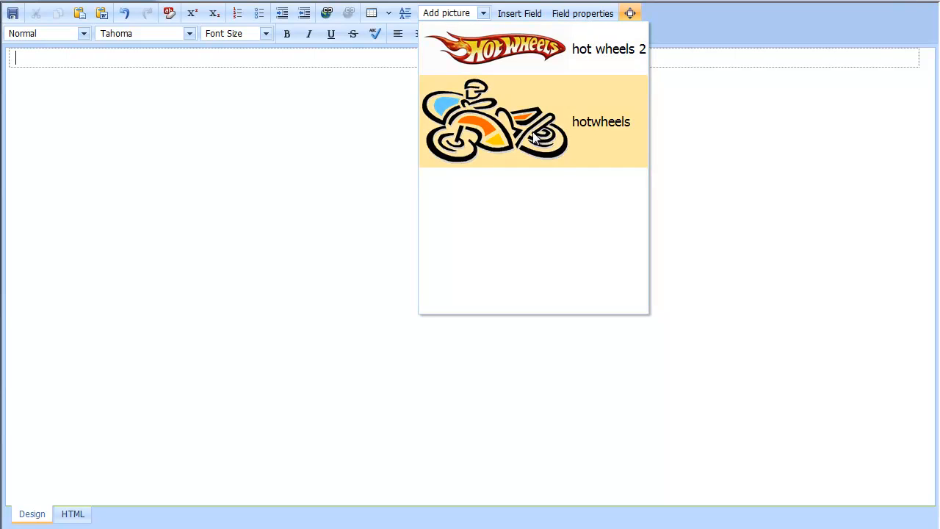
pyautogui.click(566, 59)
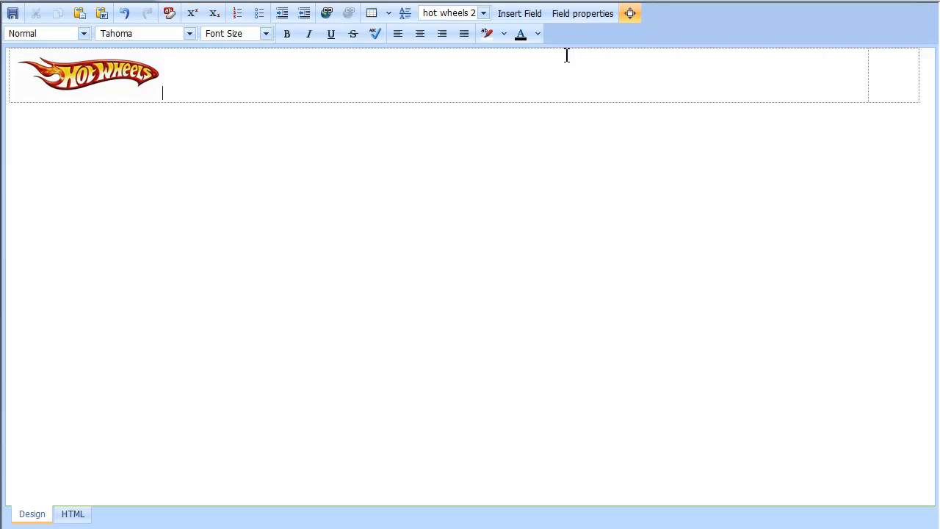
pyautogui.click(123, 70)
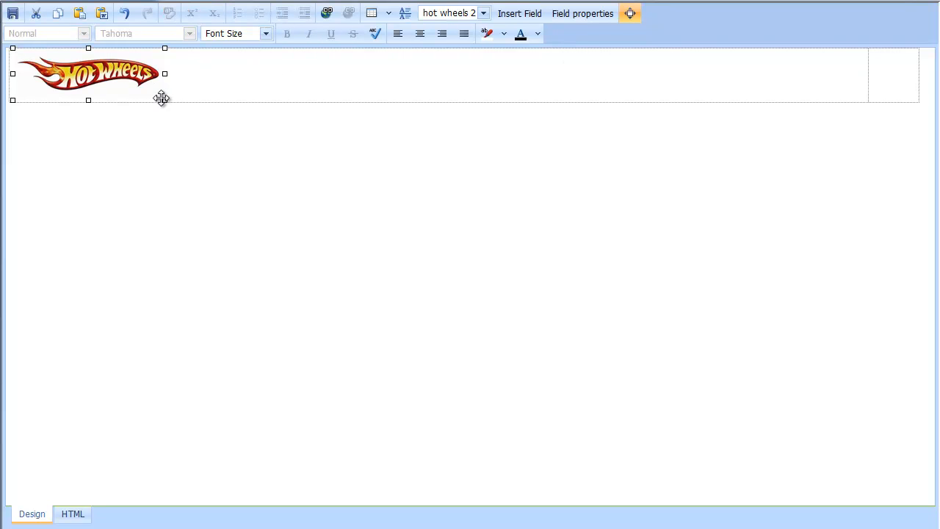
pyautogui.moveTo(164, 99); pyautogui.dragTo(189, 117)
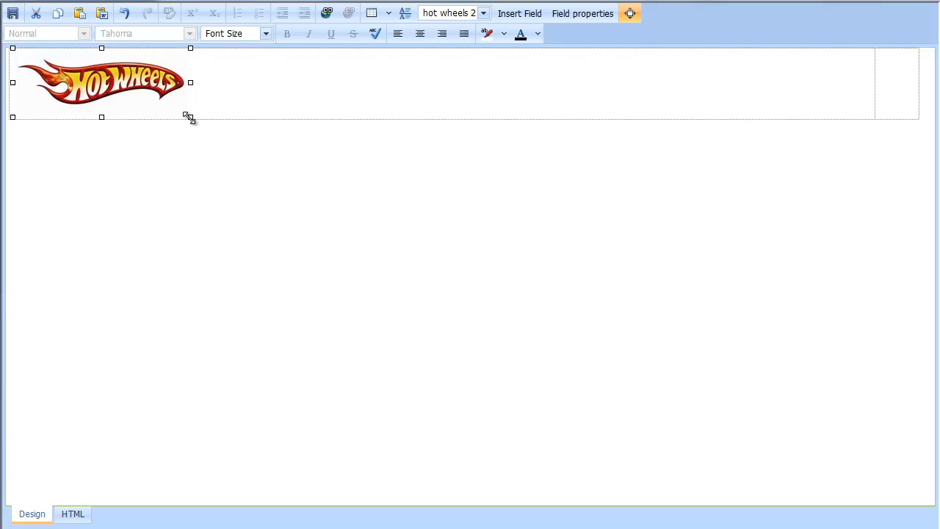
pyautogui.click(901, 80)
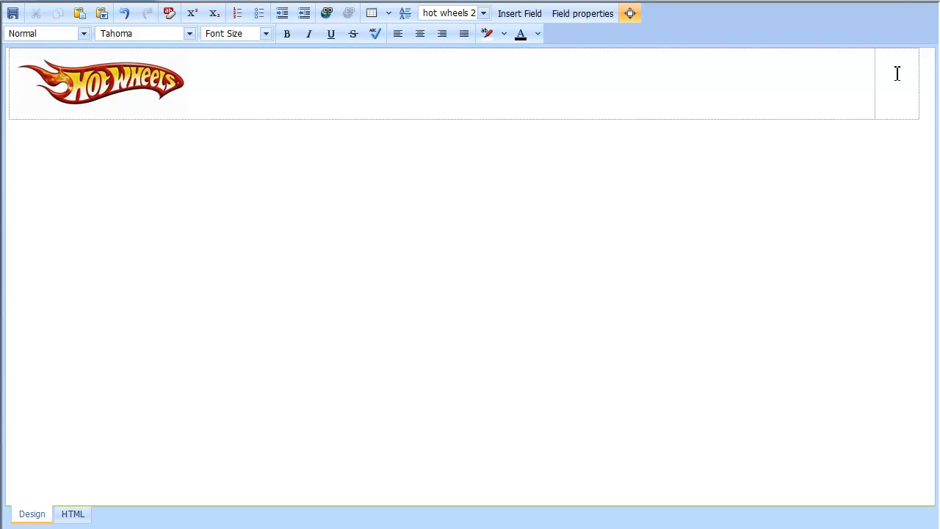
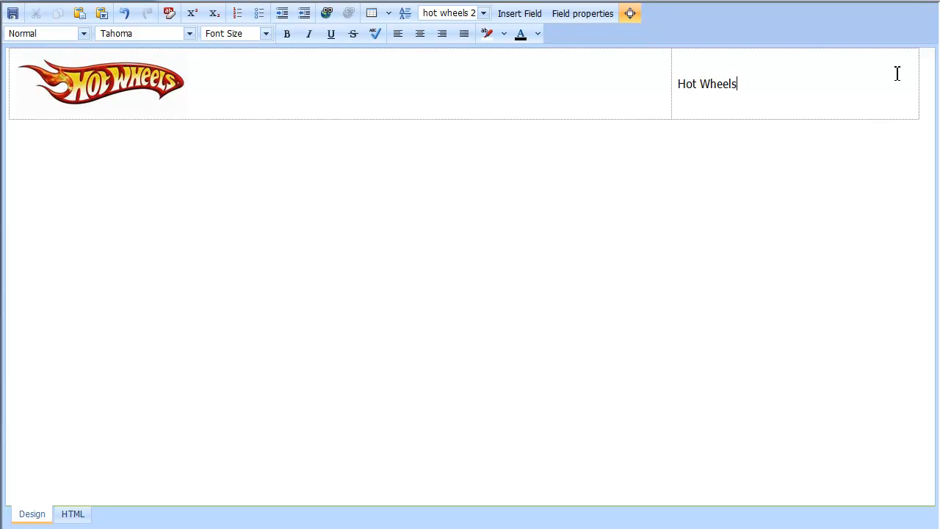
# Step: Type the Hot Wheels company postal address into the right cell, one line per part
pyautogui.press('Return')
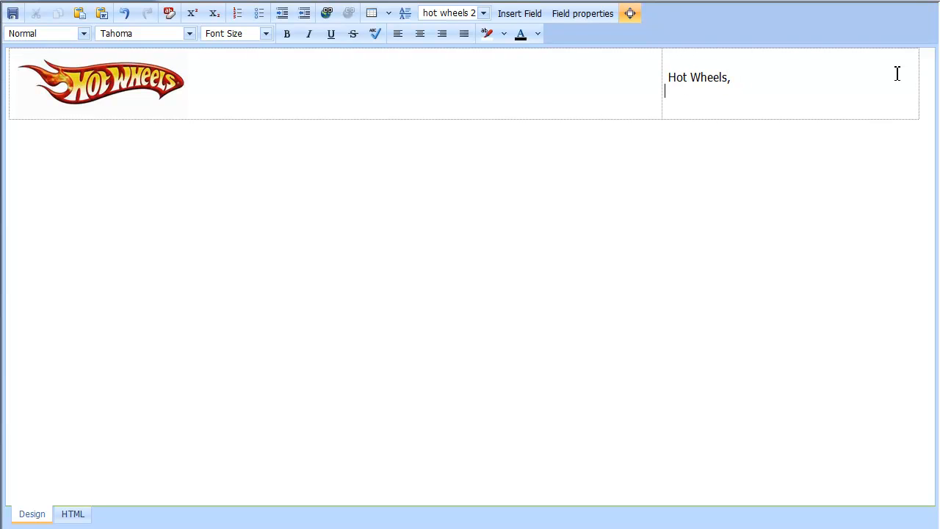
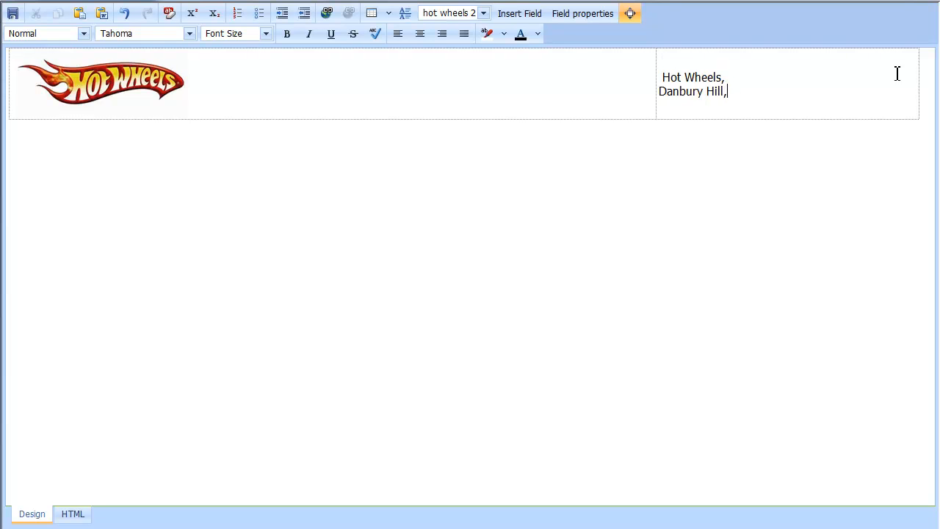
pyautogui.press('Return')
pyautogui.press('Return')
pyautogui.press('BackSpace')
pyautogui.press('BackSpace')
pyautogui.press('BackSpace')
pyautogui.press('BackSpace')
pyautogui.press('BackSpace')
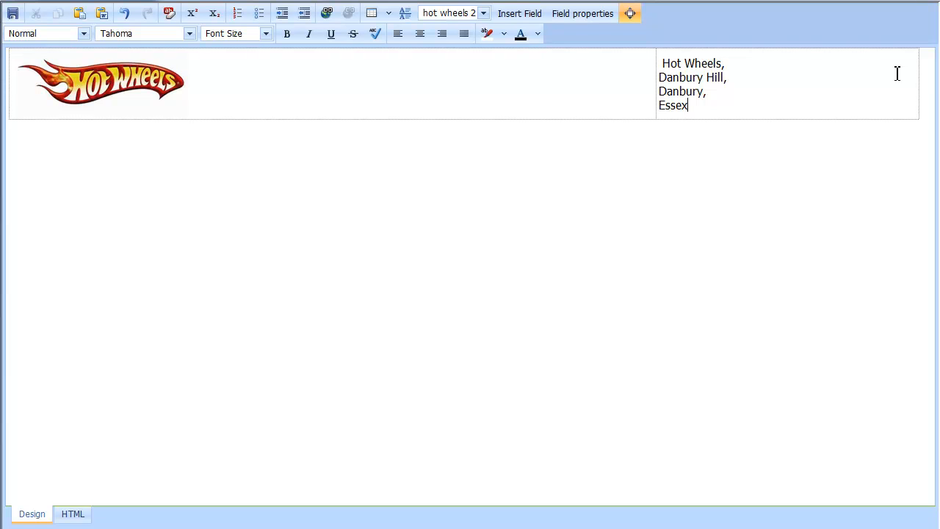
pyautogui.press('Return')
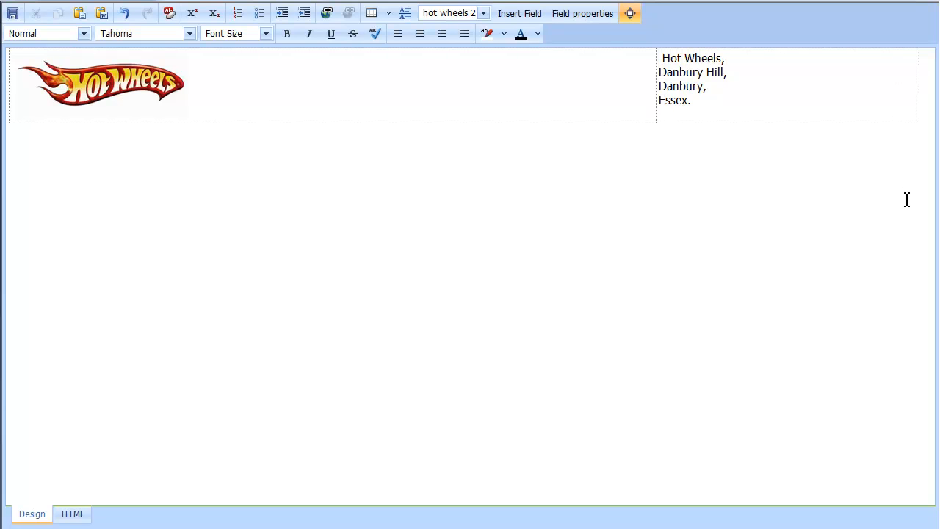
# Step: Remove the leading space before Hot Wheels and right-align the address lines
pyautogui.click(674, 69)
pyautogui.press('Up')
pyautogui.press('Delete')
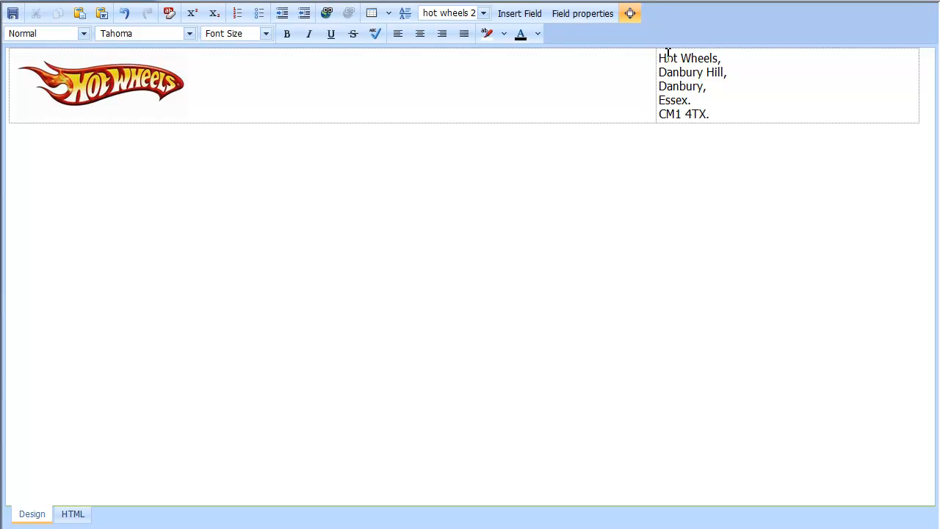
pyautogui.hotkey('shift', 'Down')
pyautogui.hotkey('shift', 'Down')
pyautogui.hotkey('shift', 'Down')
pyautogui.hotkey('shift', 'Down')
pyautogui.hotkey('shift', 'Down')
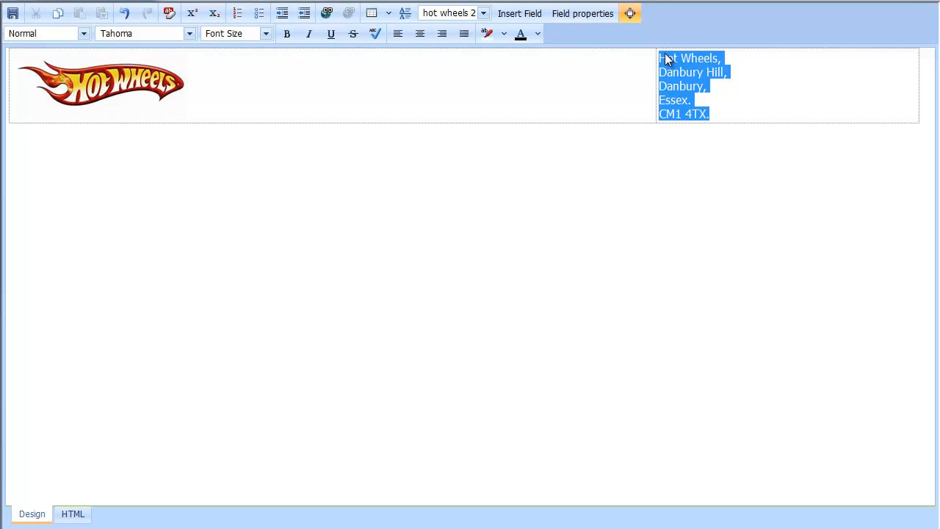
pyautogui.click(442, 34)
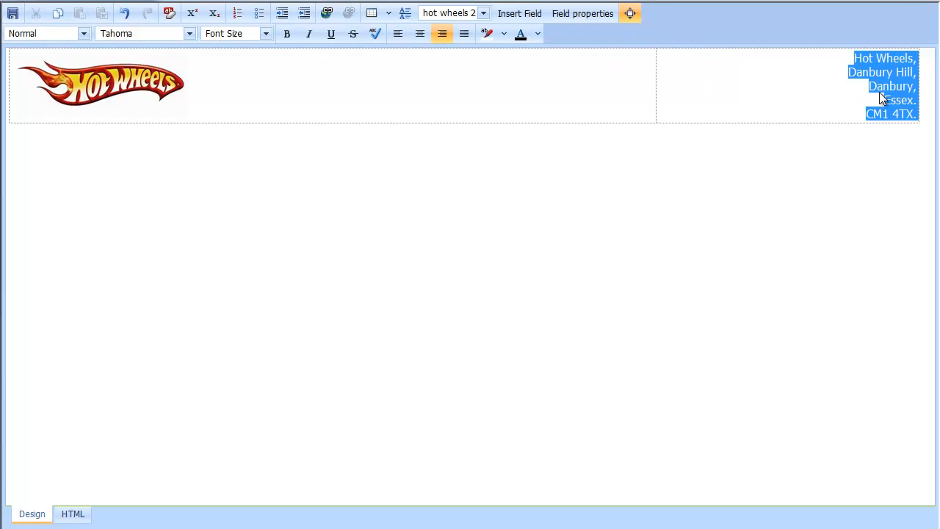
pyautogui.click(930, 84)
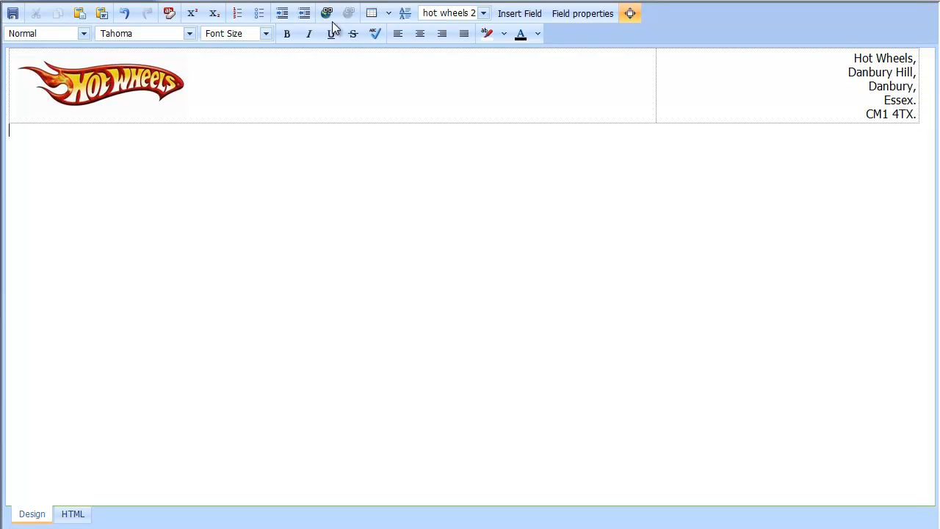
# Step: Add a blue horizontal line below the header table and save the header
pyautogui.click(406, 15)
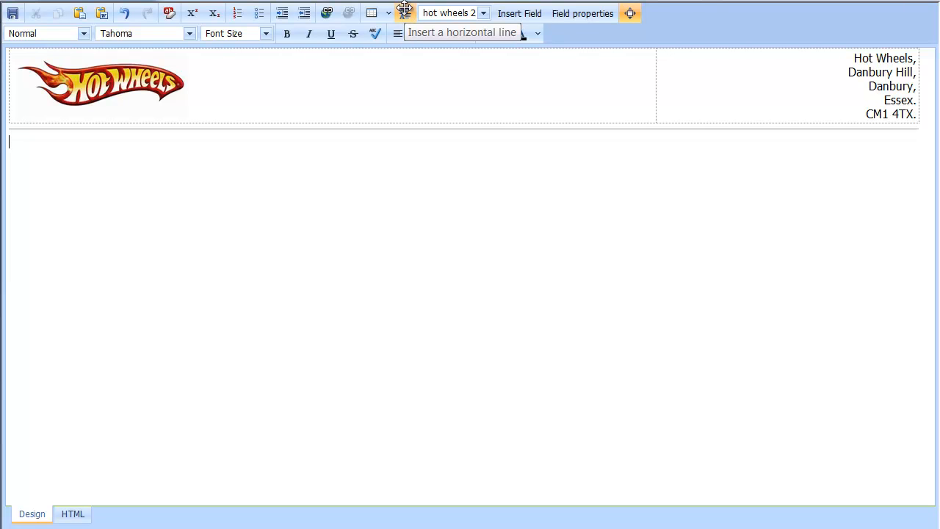
pyautogui.click(483, 129)
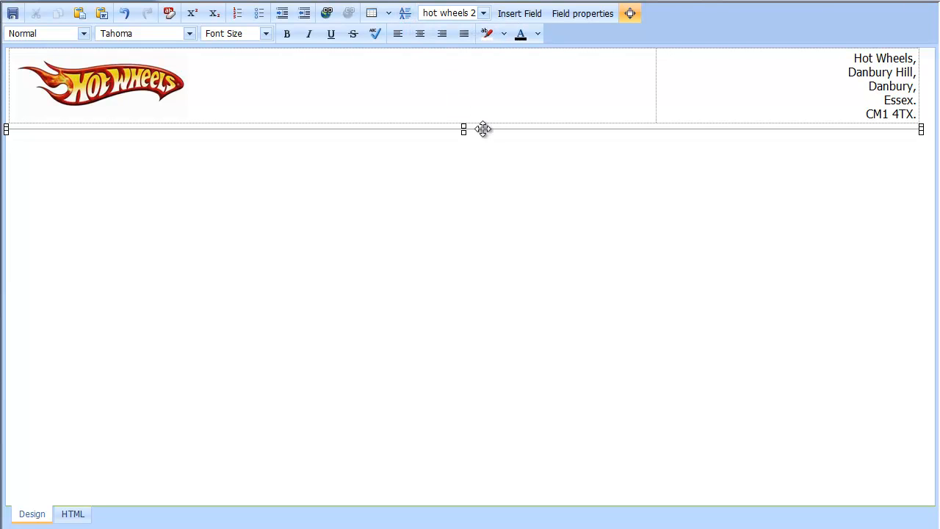
pyautogui.click(539, 34)
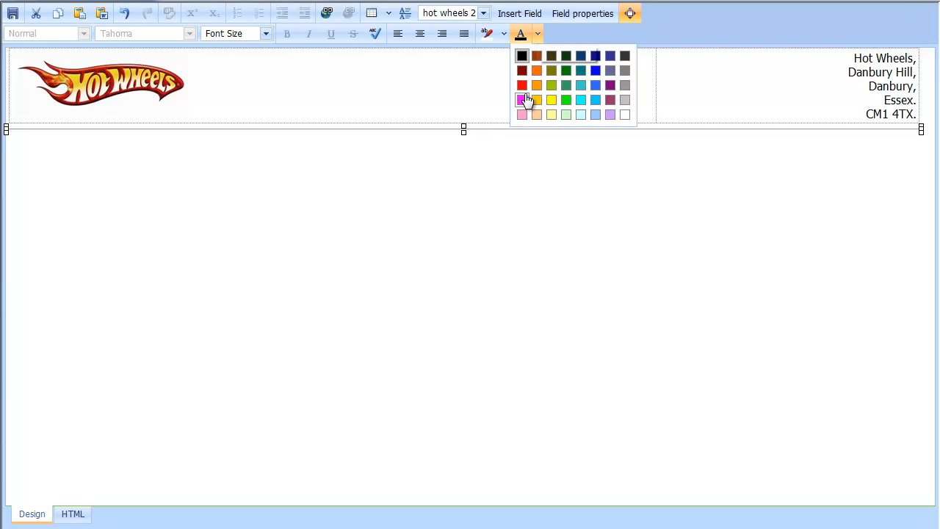
pyautogui.click(596, 85)
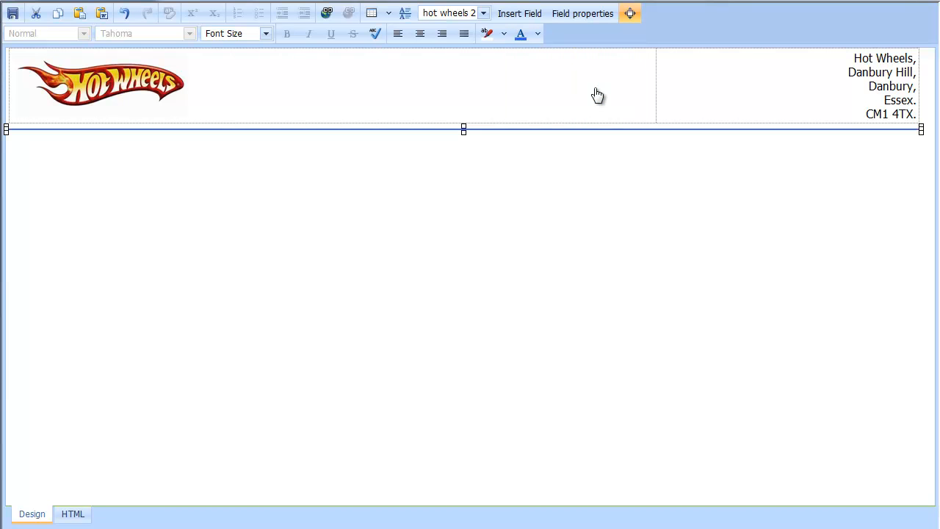
pyautogui.click(343, 82)
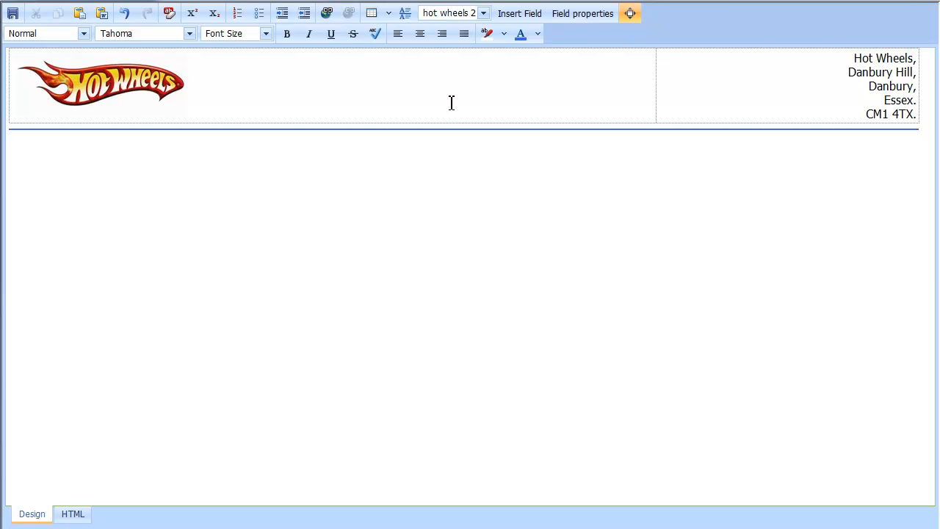
pyautogui.click(630, 21)
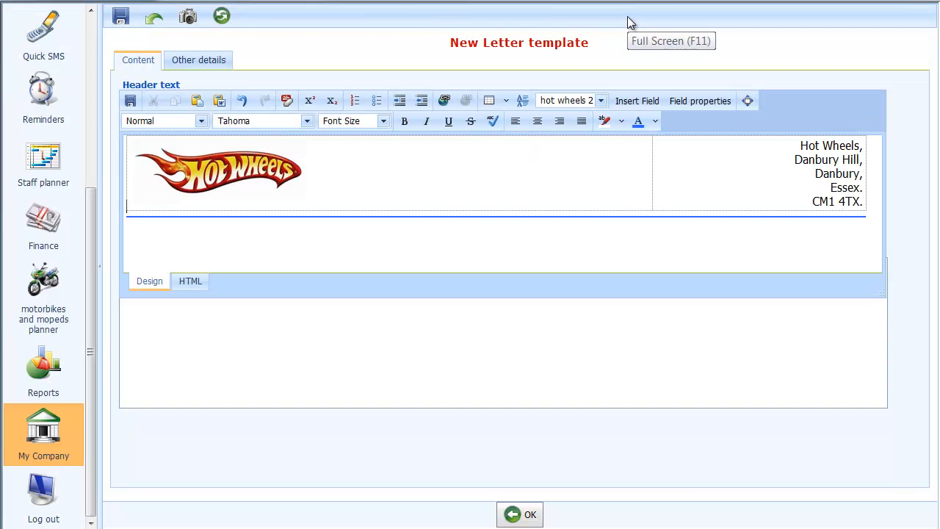
pyautogui.click(137, 100)
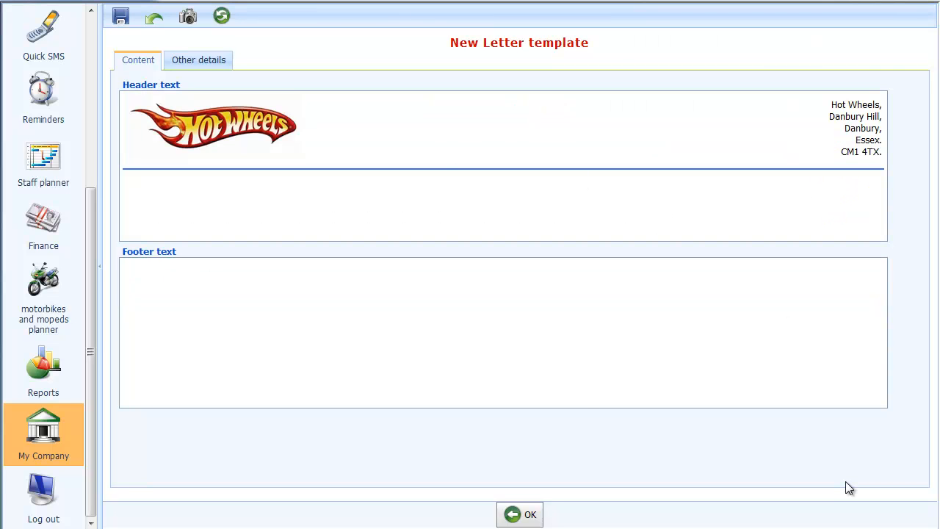
# Step: Type the company registration number line into the enlarged footer editor
pyautogui.click(257, 308)
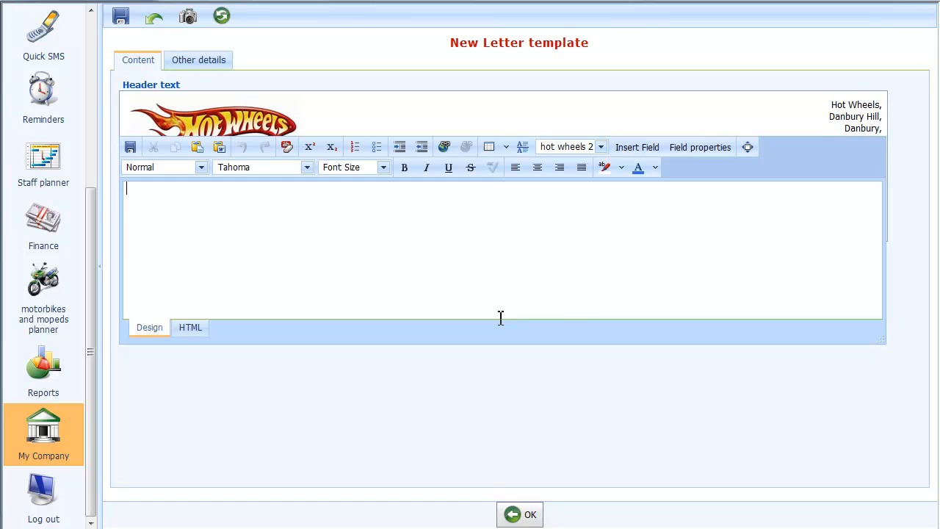
pyautogui.moveTo(878, 340); pyautogui.dragTo(915, 421)
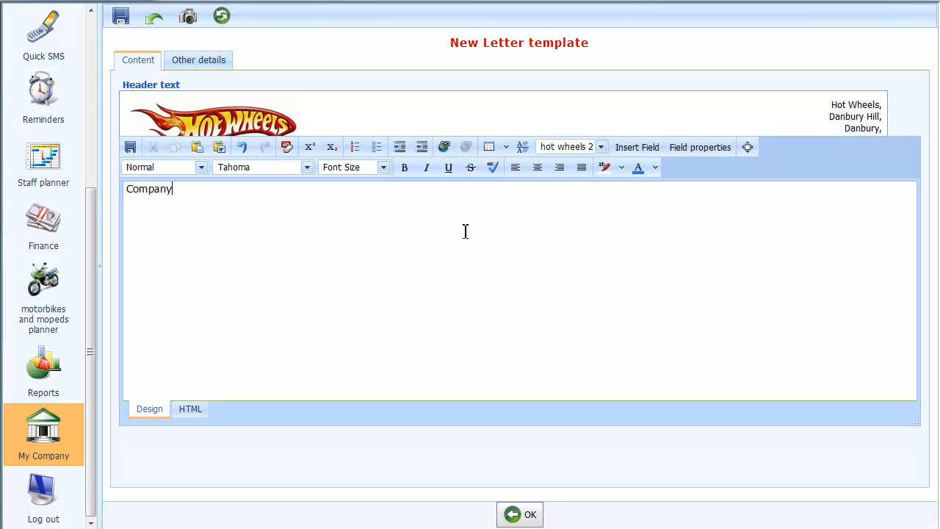
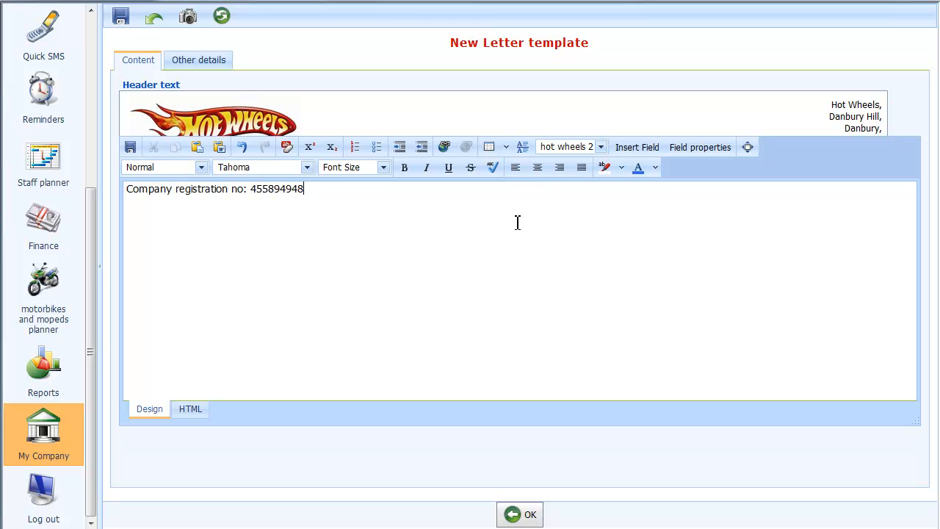
# Step: Centre the footer line, set it to 8 pt and make it bold
pyautogui.click(538, 167)
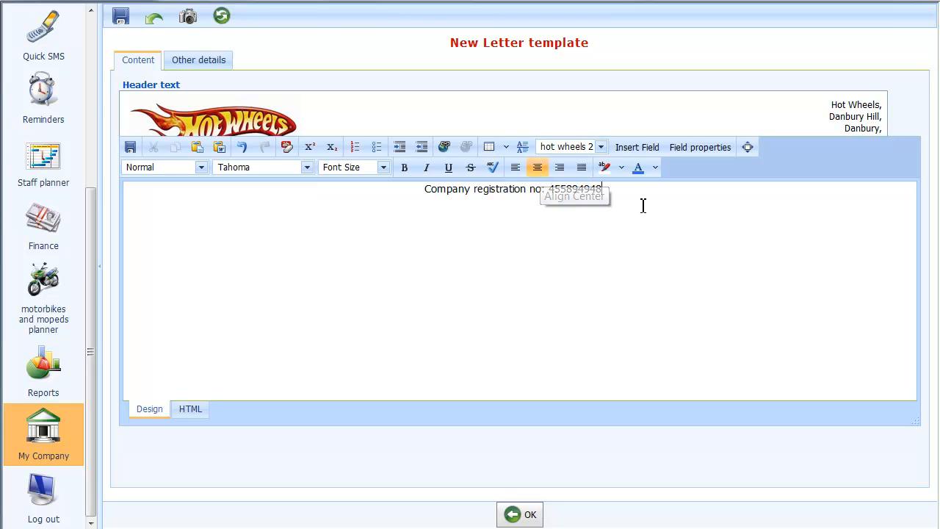
pyautogui.moveTo(653, 201); pyautogui.dragTo(404, 186)
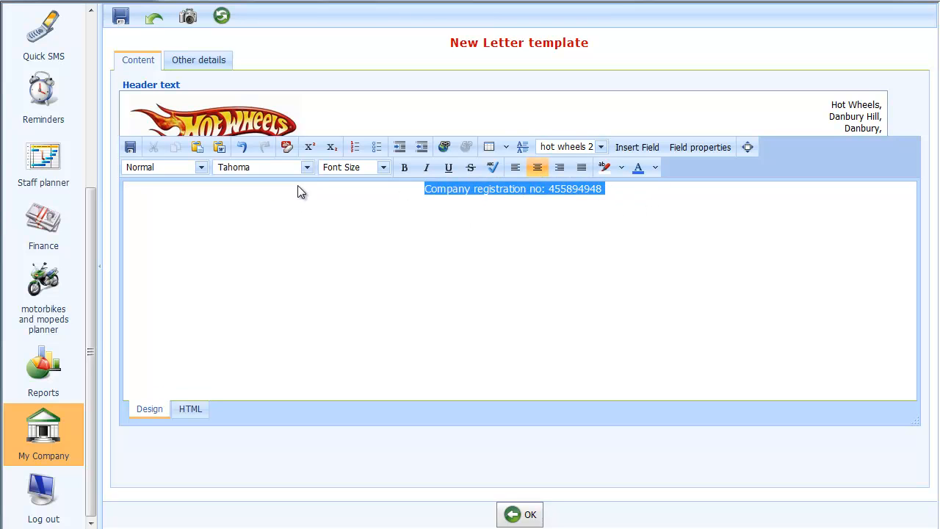
pyautogui.click(383, 168)
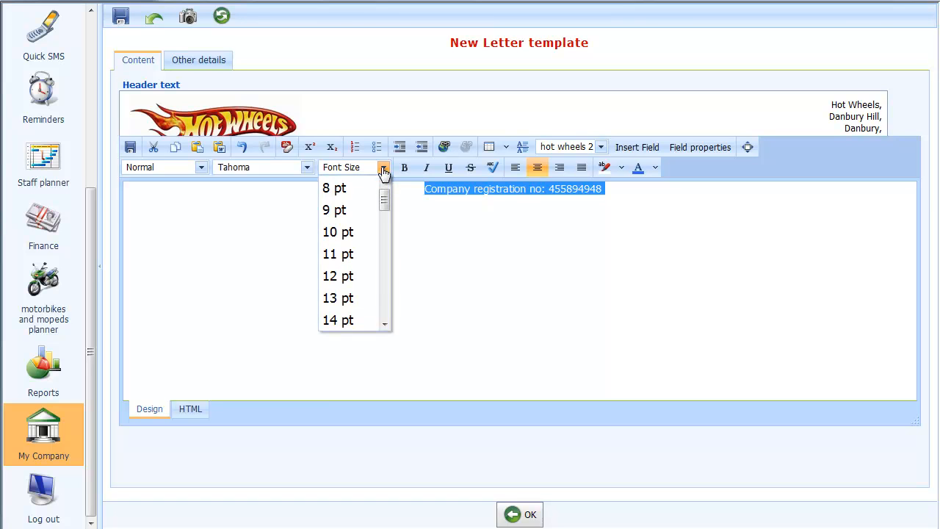
pyautogui.click(339, 192)
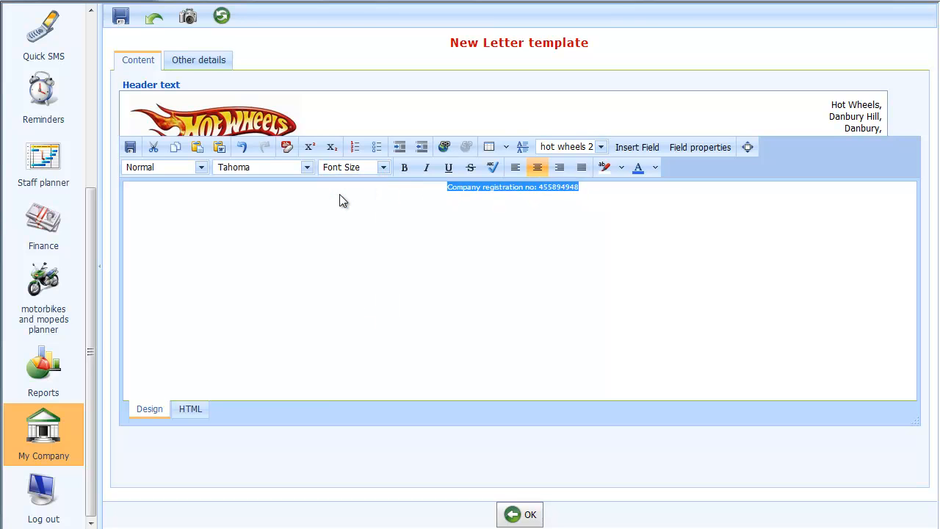
pyautogui.click(405, 168)
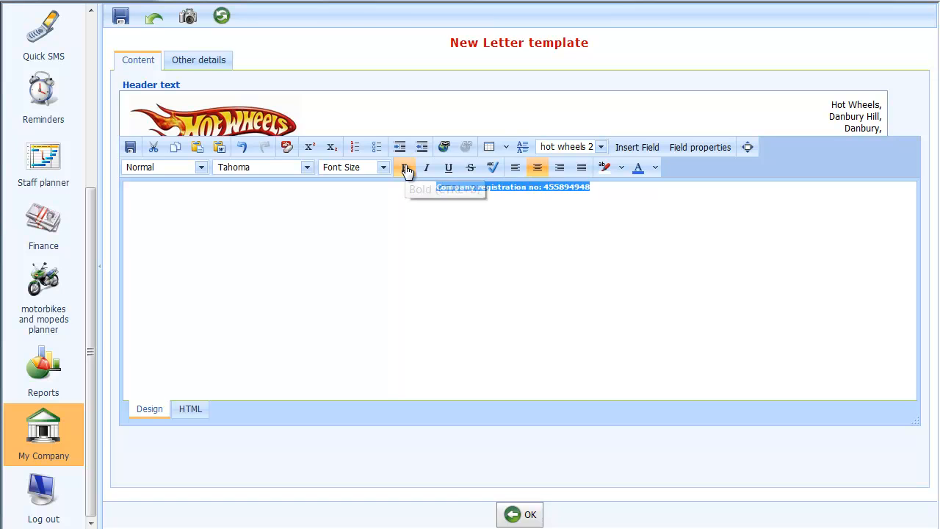
pyautogui.click(617, 192)
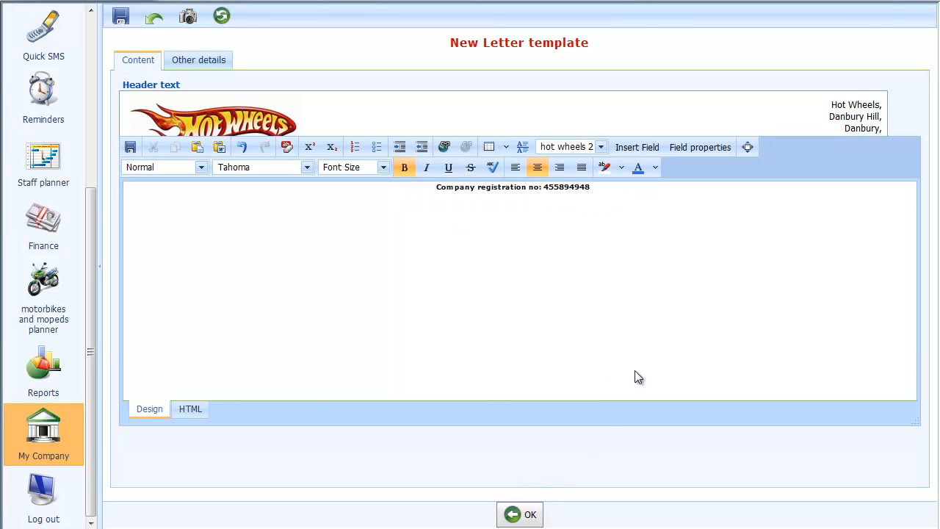
# Step: Save the footer, close the template editor and preview the New Letter template
pyautogui.click(133, 148)
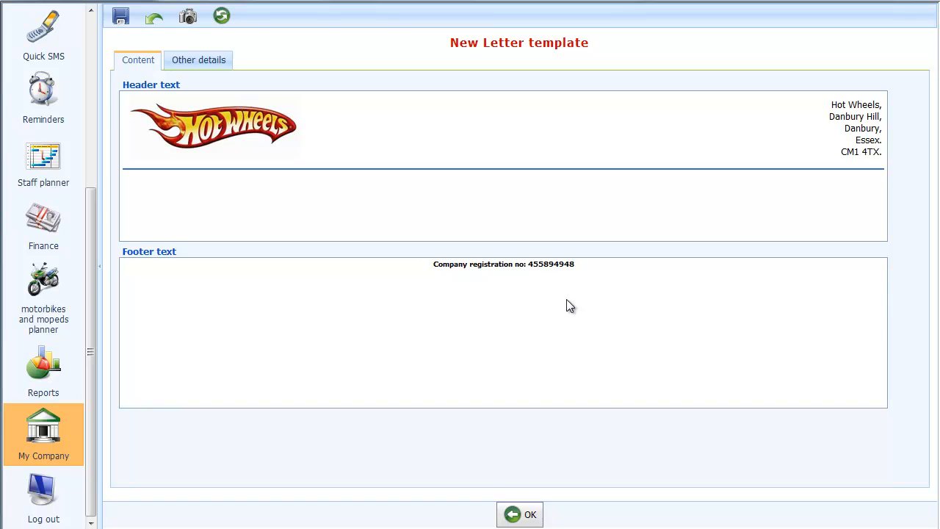
pyautogui.click(512, 517)
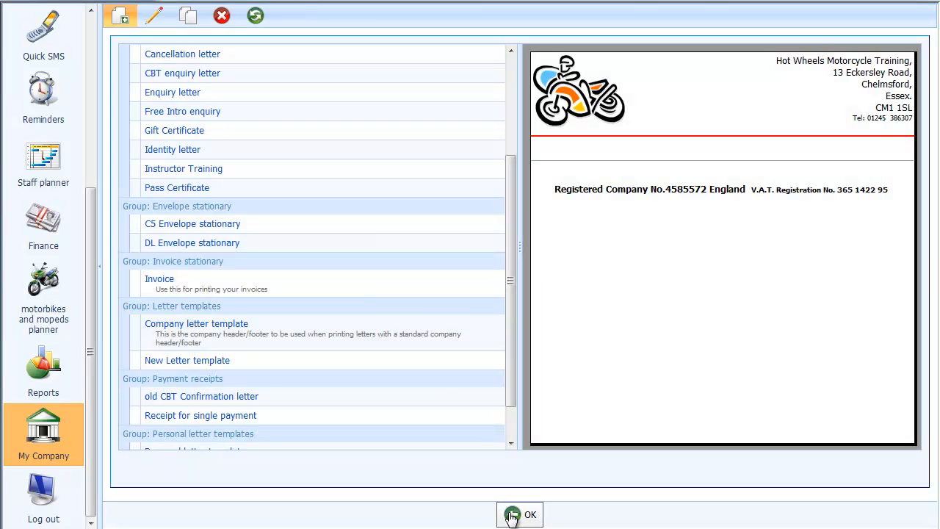
pyautogui.scroll(-3, 512, 343)
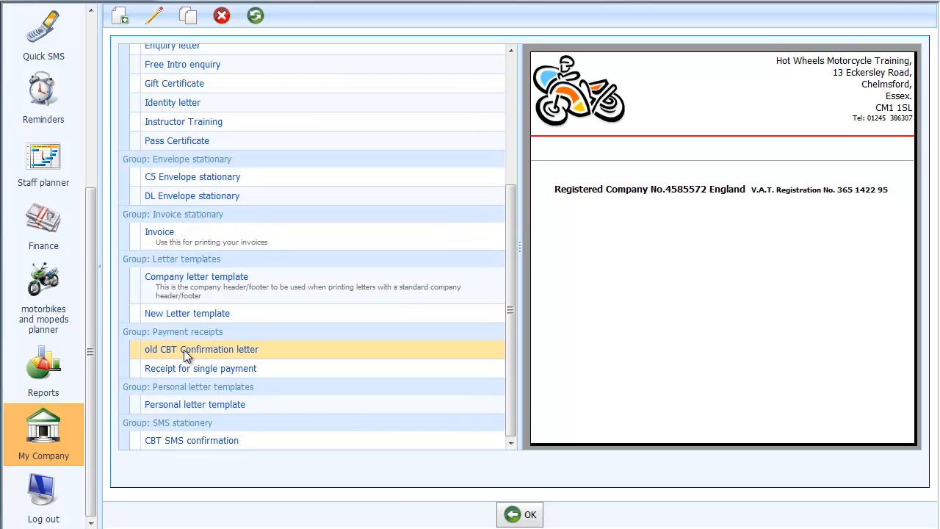
pyautogui.click(207, 313)
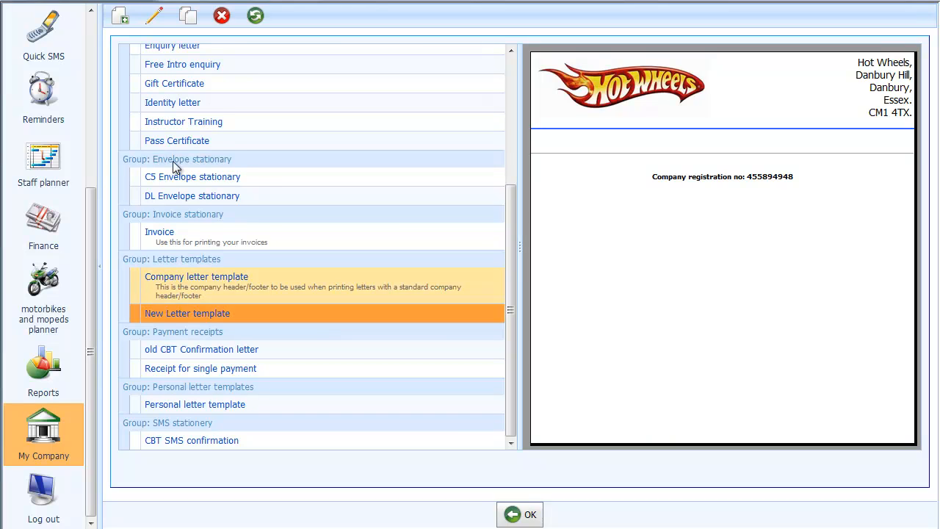
# Step: Rename the template to 'Danbury Letter template' under Other details and save it
pyautogui.click(149, 19)
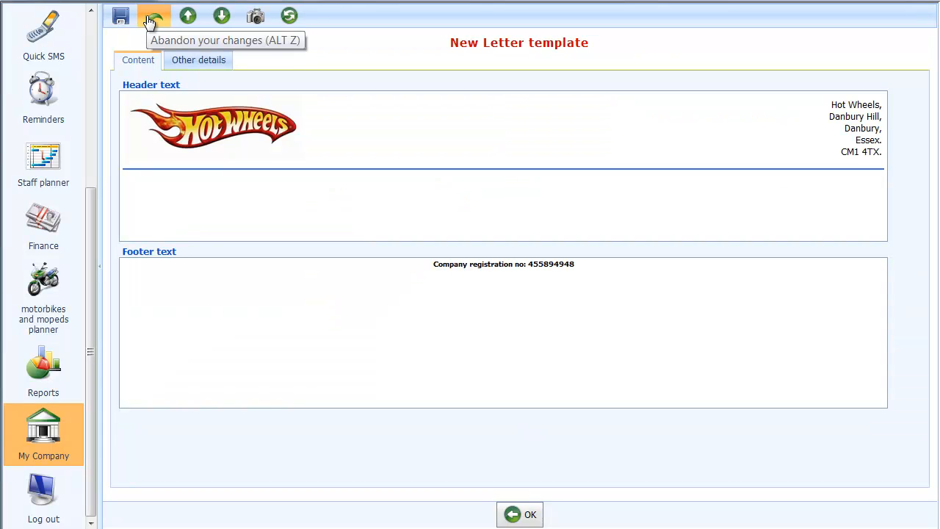
pyautogui.click(209, 67)
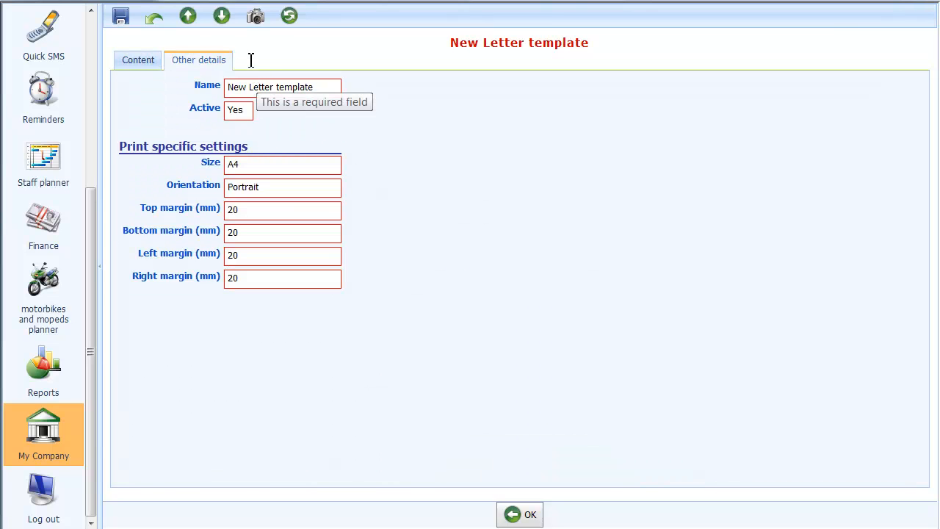
pyautogui.click(238, 89)
pyautogui.press('Home')
pyautogui.press('Delete')
pyautogui.press('Delete')
pyautogui.press('Delete')
pyautogui.write('Dan')
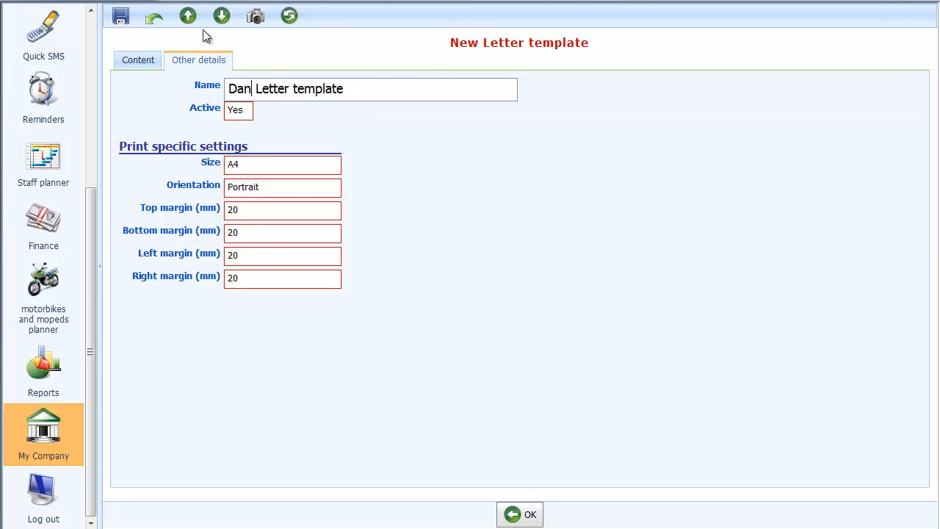
pyautogui.write('dbury')
pyautogui.press('Left')
pyautogui.press('Left')
pyautogui.press('Left')
pyautogui.press('Left')
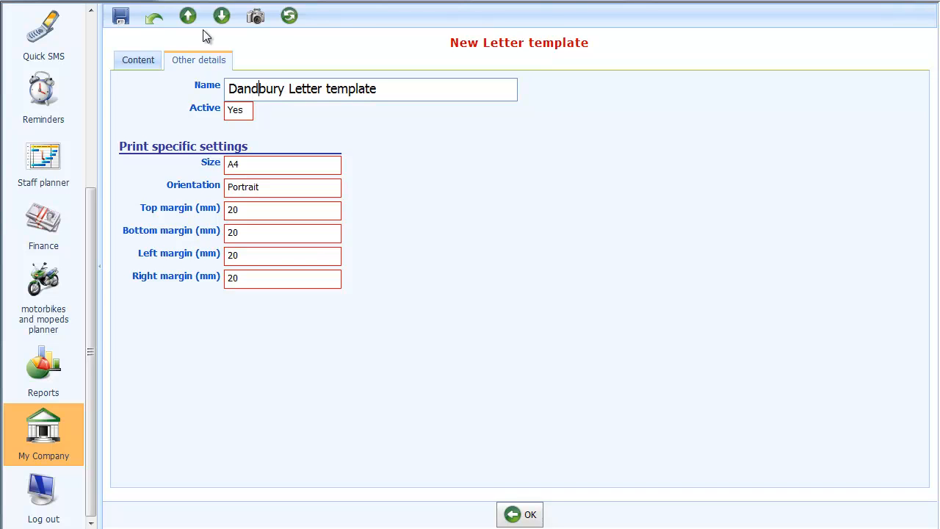
pyautogui.press('BackSpace')
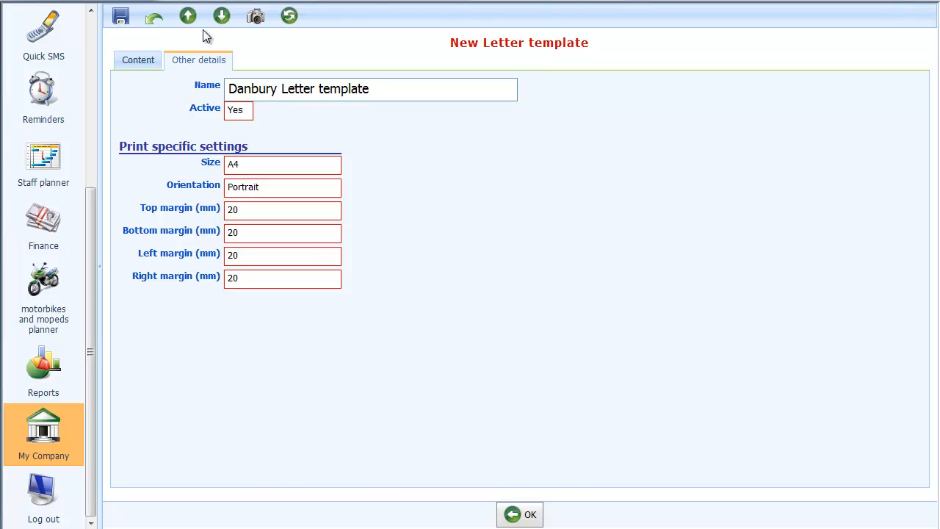
pyautogui.click(121, 24)
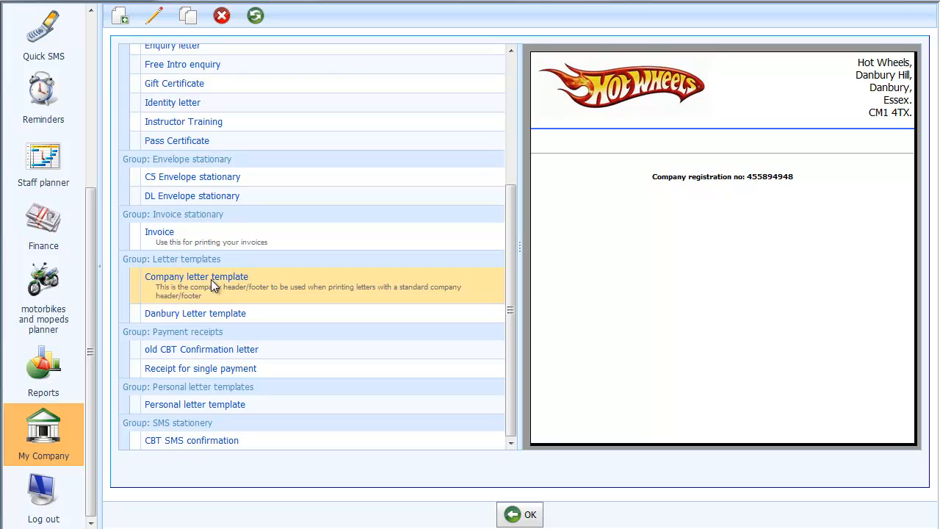
# Step: Compare the Company and Danbury Letter template previews, then select the CBT Booking Confirmation letter
pyautogui.click(183, 278)
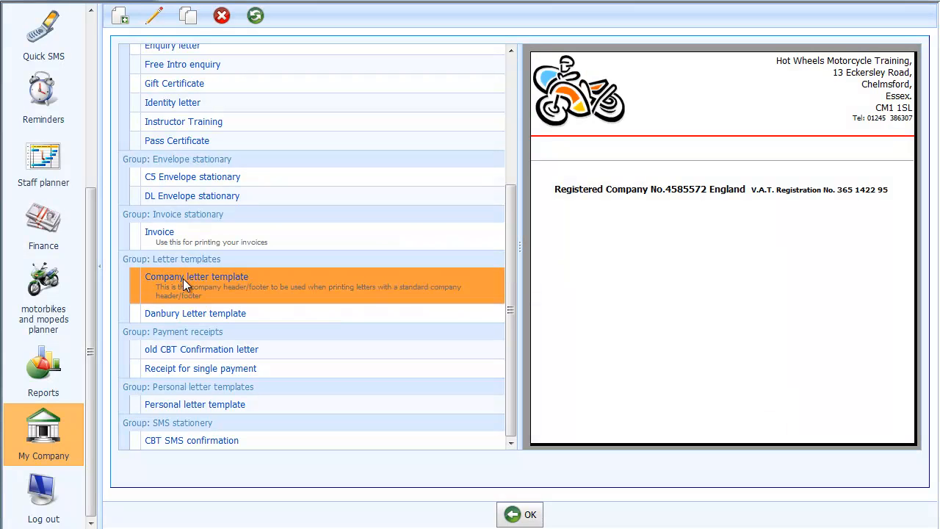
pyautogui.click(184, 317)
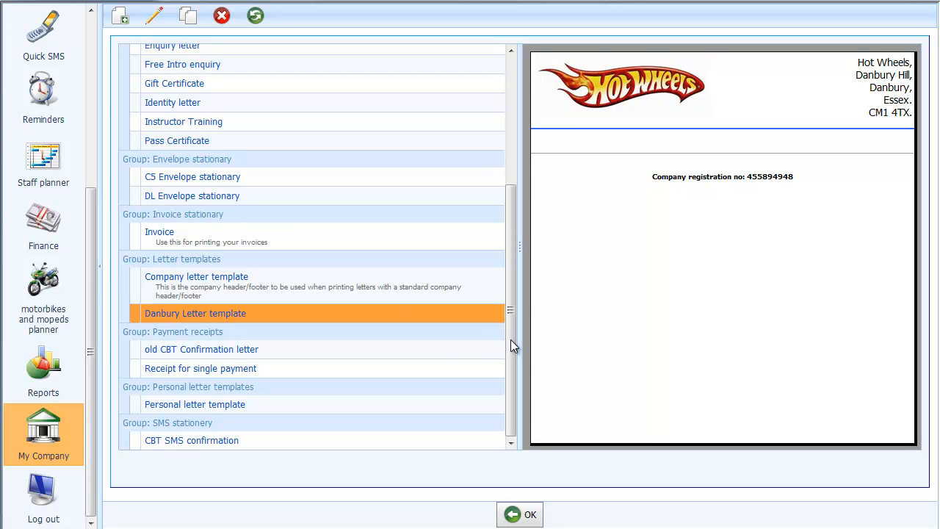
pyautogui.scroll(1, 508, 279)
pyautogui.moveTo(508, 280); pyautogui.dragTo(497, 133)
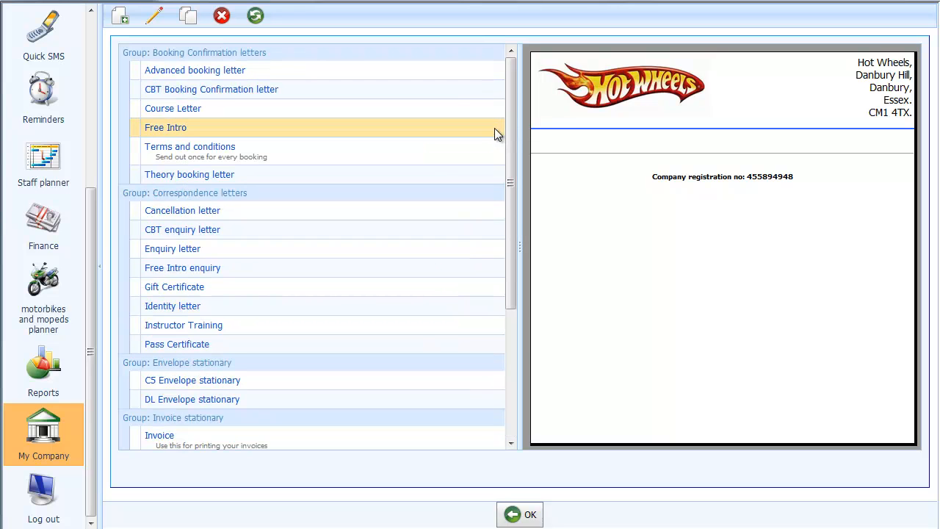
pyautogui.click(167, 90)
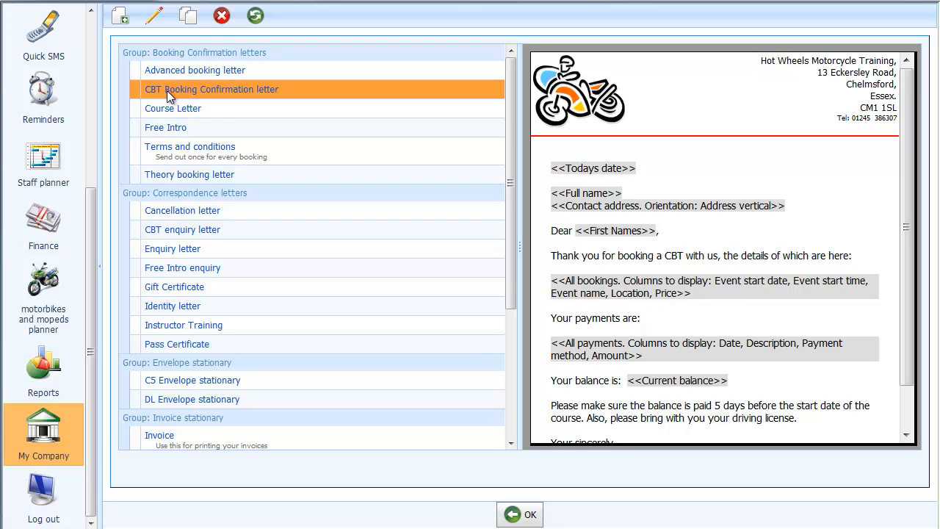
# Step: Set the CBT Booking Confirmation letter's header/footer template to Danbury Letter template and save
pyautogui.click(152, 18)
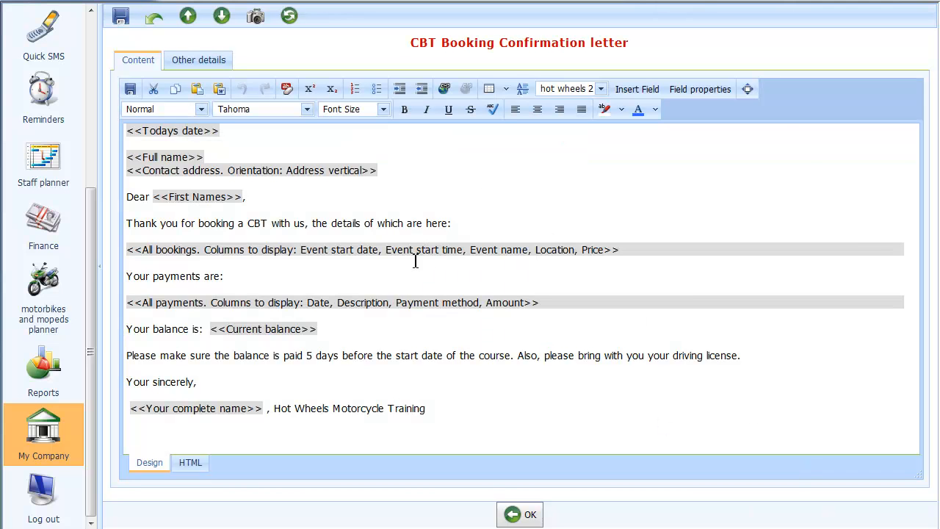
pyautogui.click(208, 67)
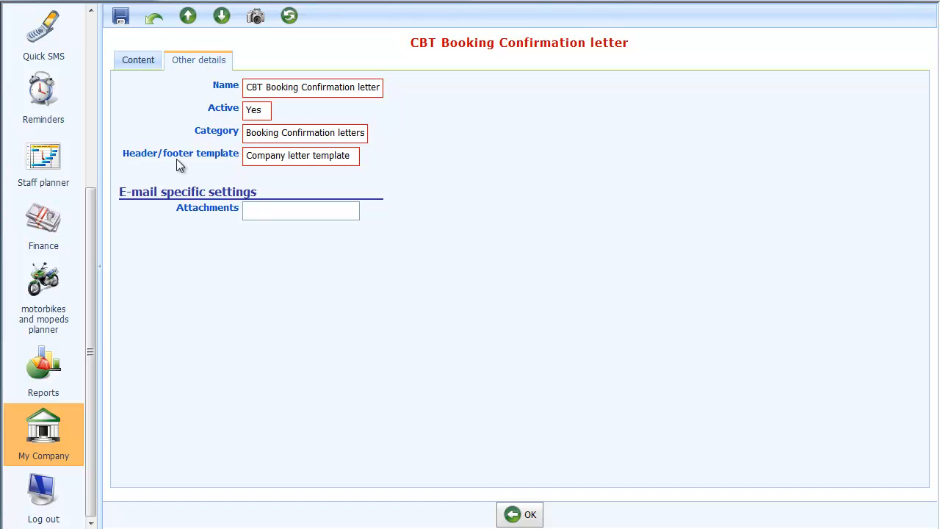
pyautogui.click(328, 159)
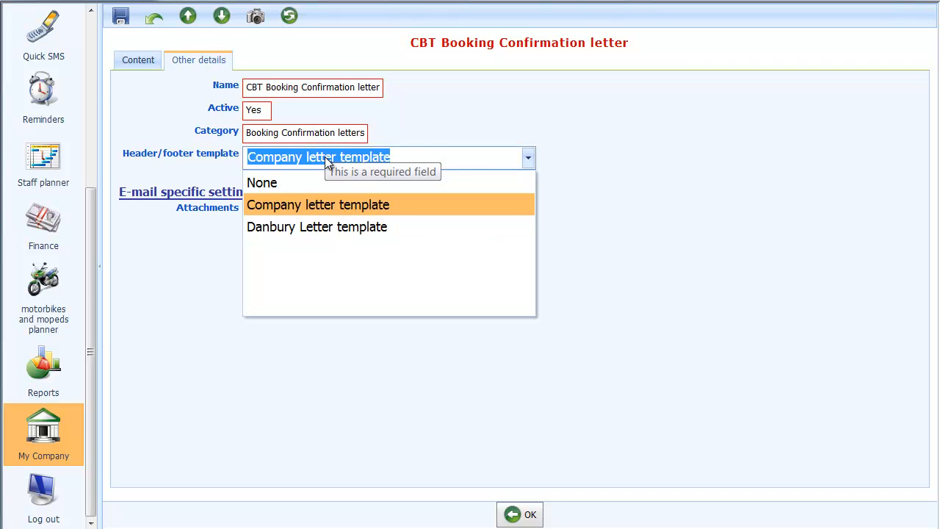
pyautogui.click(270, 228)
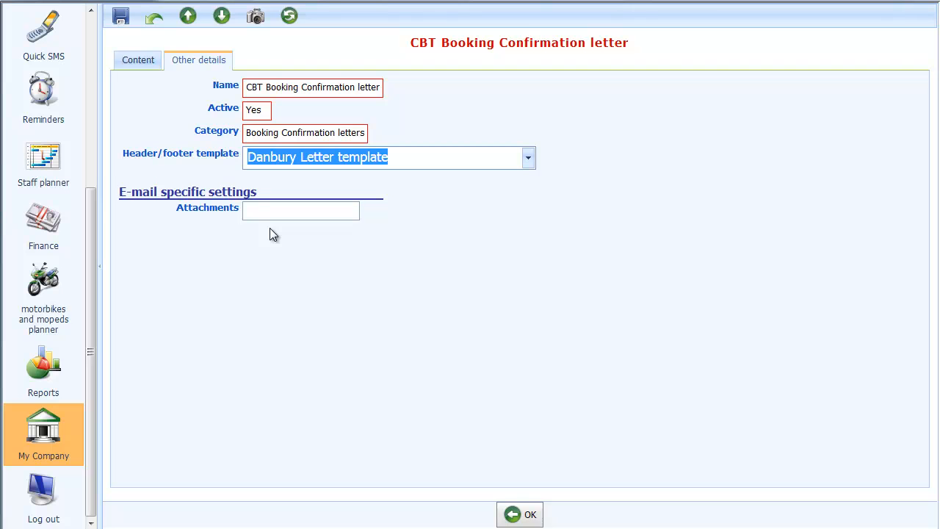
pyautogui.click(514, 515)
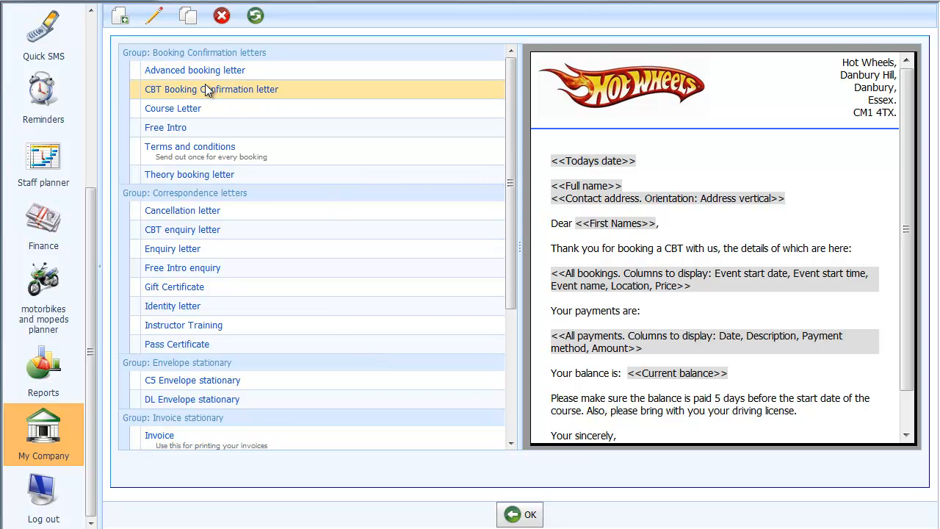
pyautogui.click(205, 84)
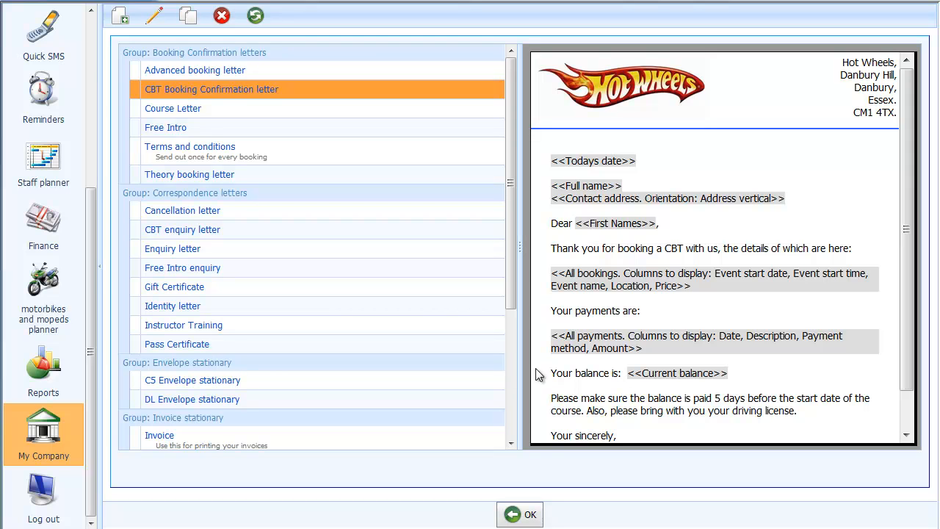
pyautogui.moveTo(92, 278); pyautogui.dragTo(92, 109)
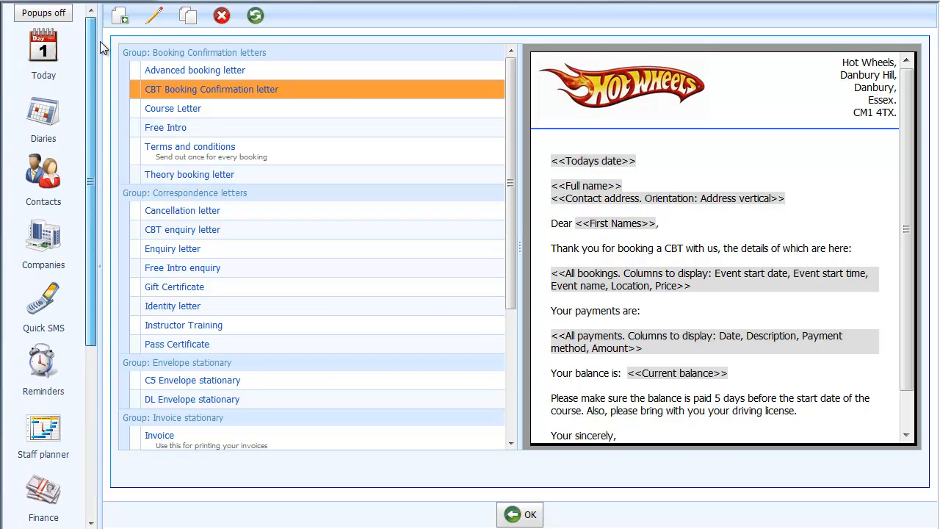
# Step: From the diary, open a student booked on the 26 Feb 2011 CBT course and preview their CBT Booking Confirmation letter
pyautogui.click(35, 121)
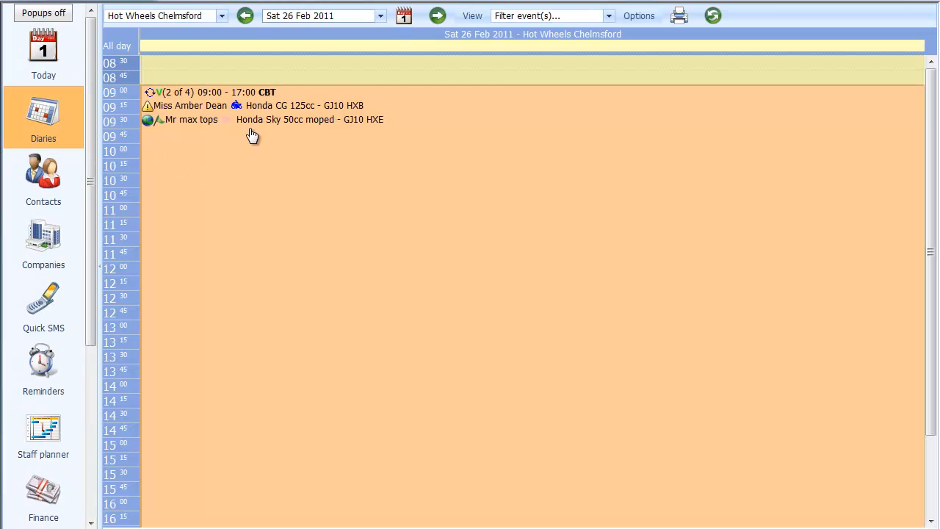
pyautogui.click(169, 107)
pyautogui.doubleClick(197, 106)
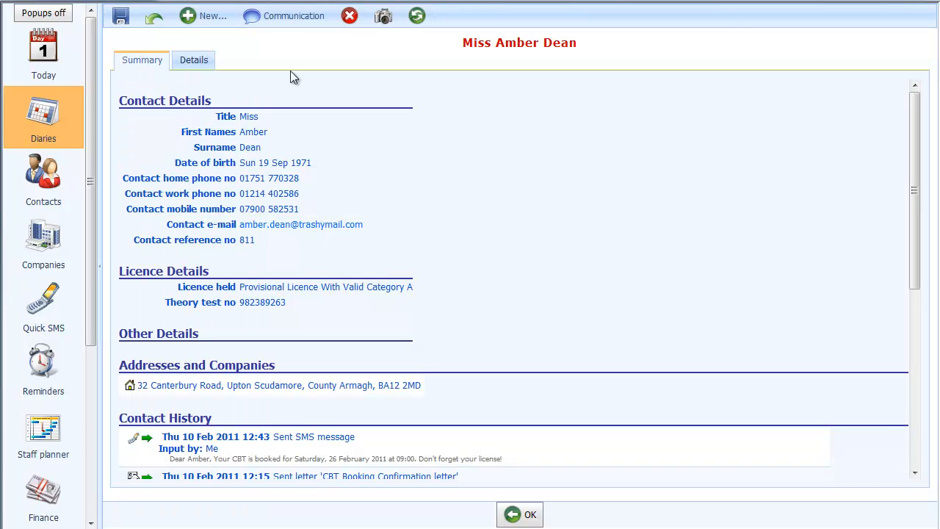
pyautogui.click(298, 22)
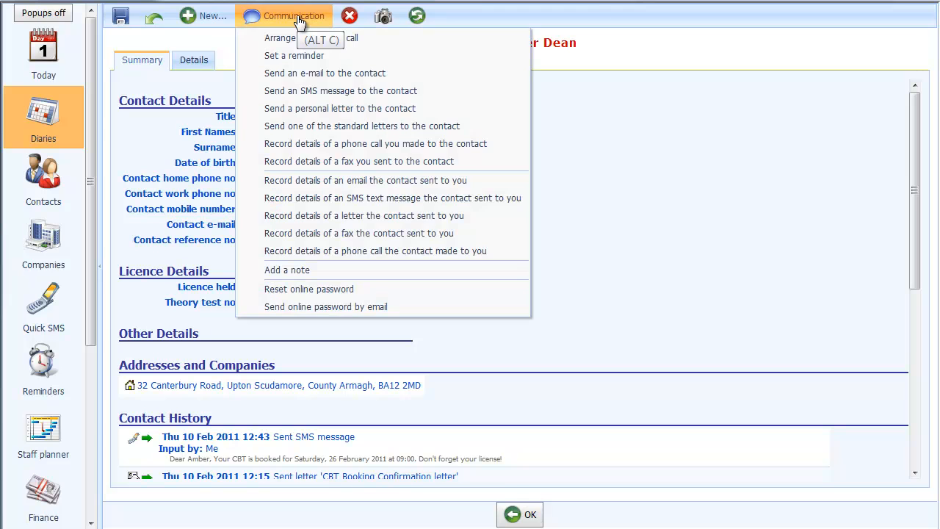
pyautogui.click(366, 129)
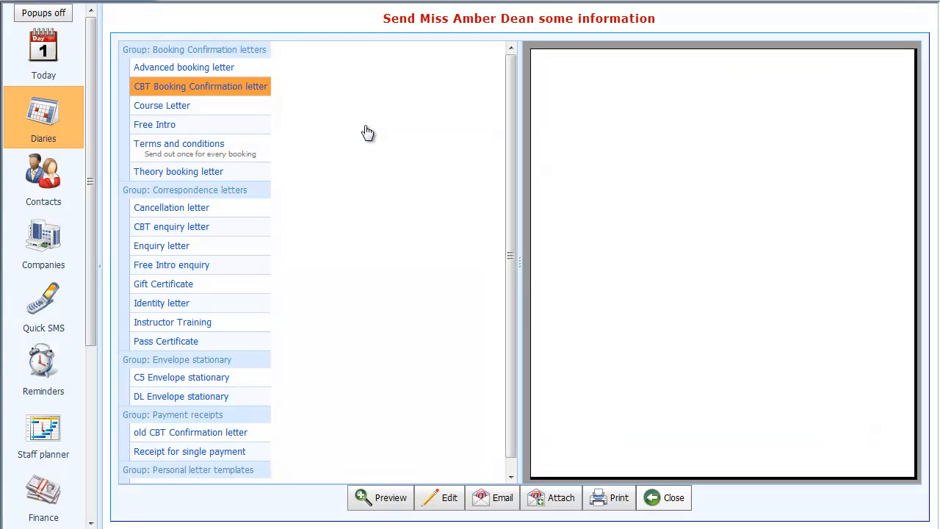
pyautogui.click(186, 87)
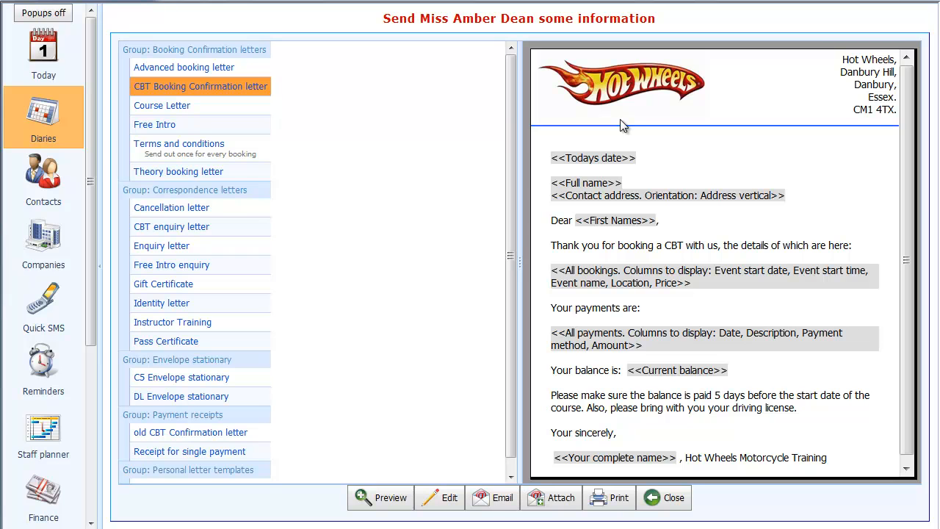
# Step: Generate the student's CBT booking letter as a PDF and check its Hot Wheels header and registration footer
pyautogui.click(601, 498)
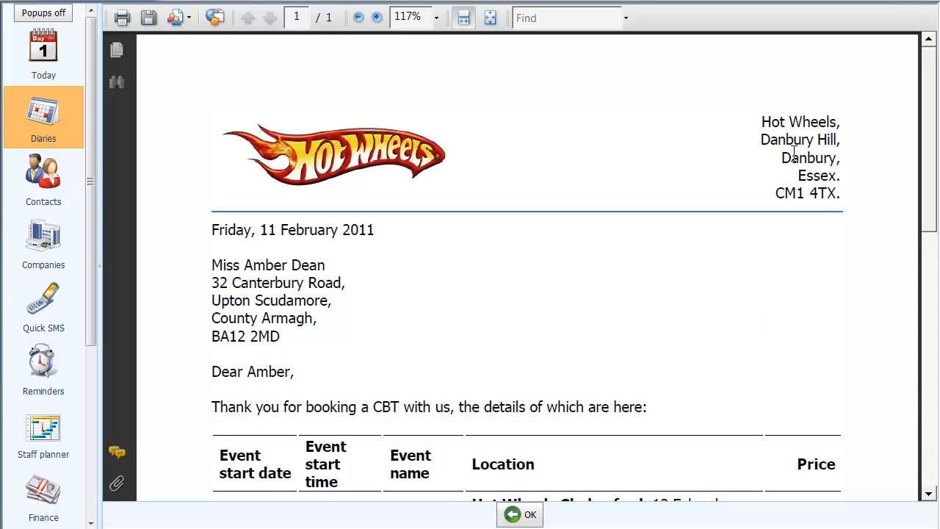
pyautogui.moveTo(935, 215); pyautogui.dragTo(932, 473)
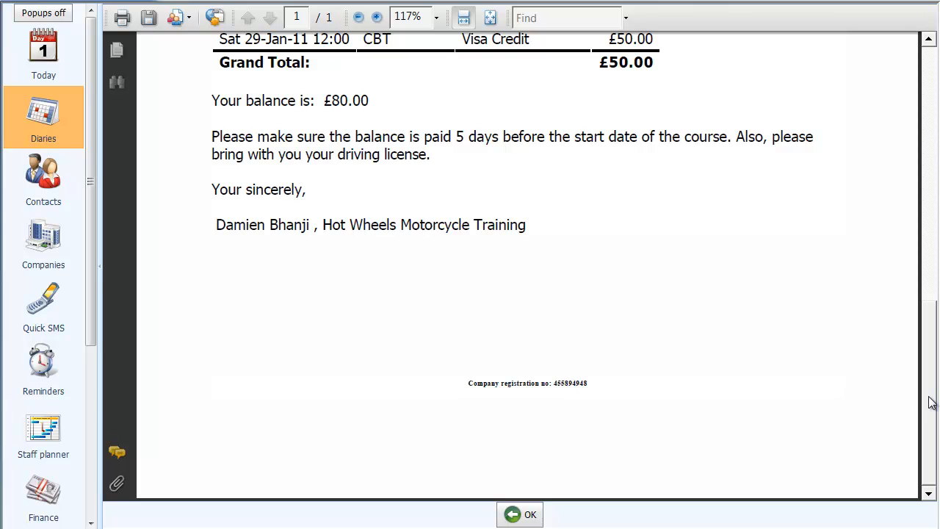
pyautogui.moveTo(933, 398); pyautogui.dragTo(934, 141)
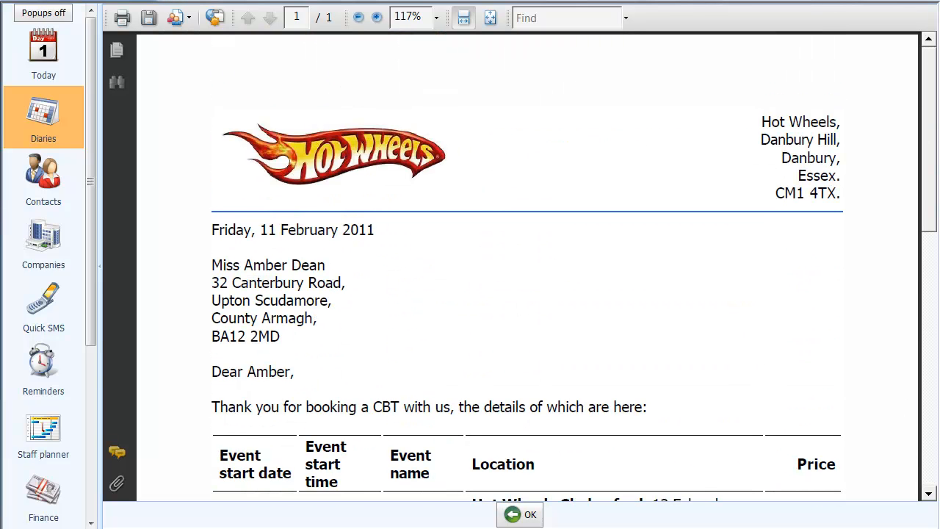